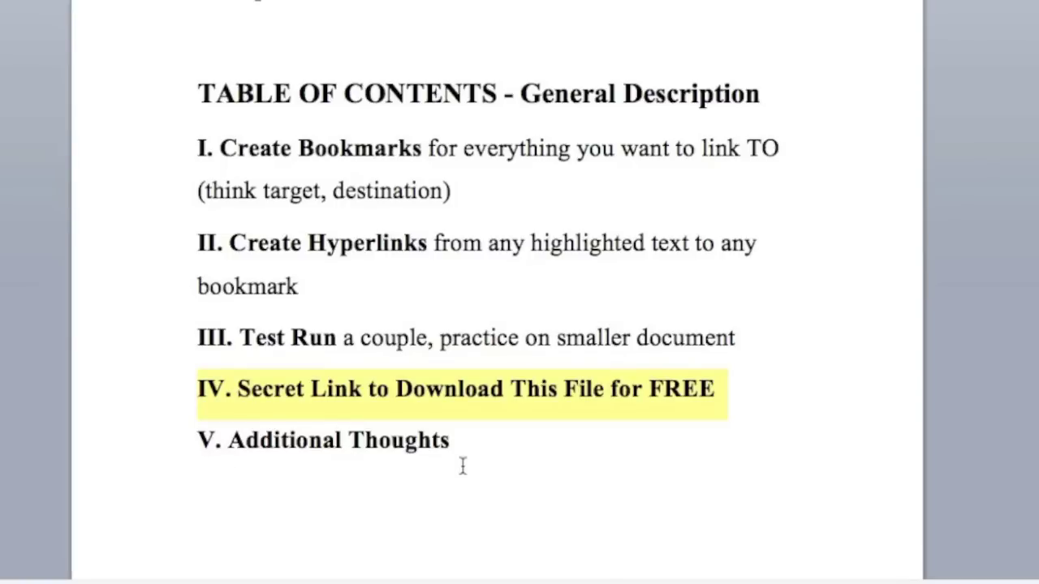
scroll(593, 474, down, 3)
scroll(593, 475, down, 10)
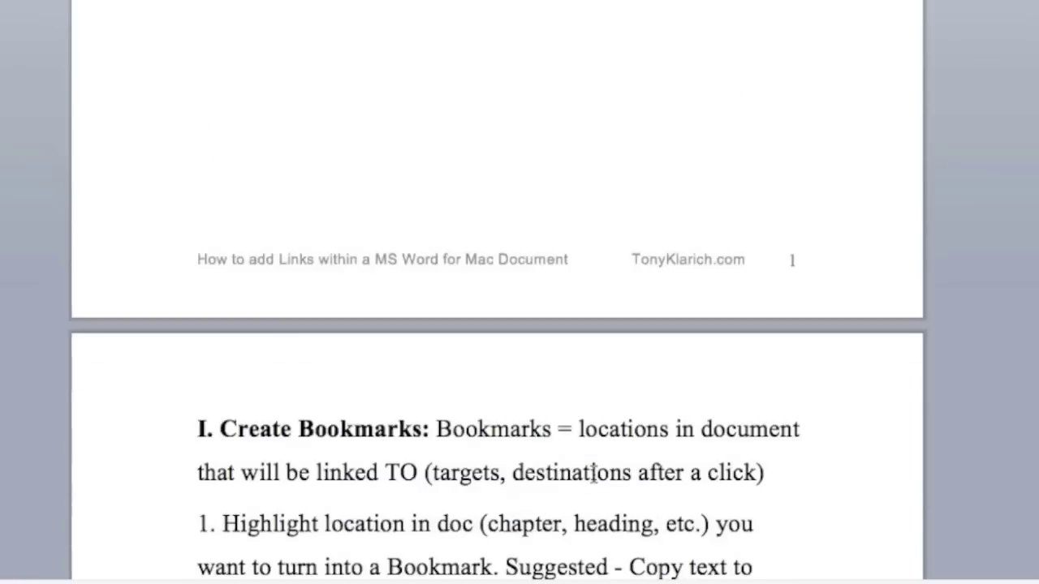
scroll(593, 475, down, 2)
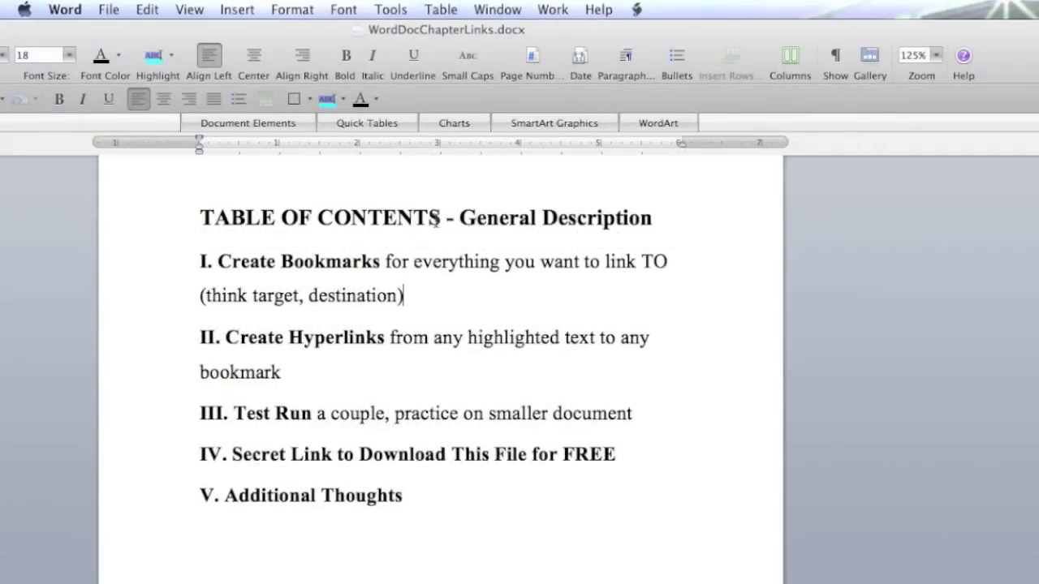
Step: Start a bookmark on the "TABLE OF CONTENTS" heading text, using the copied heading as the bookmark name
drag(441, 218, 210, 222)
key(super+c)
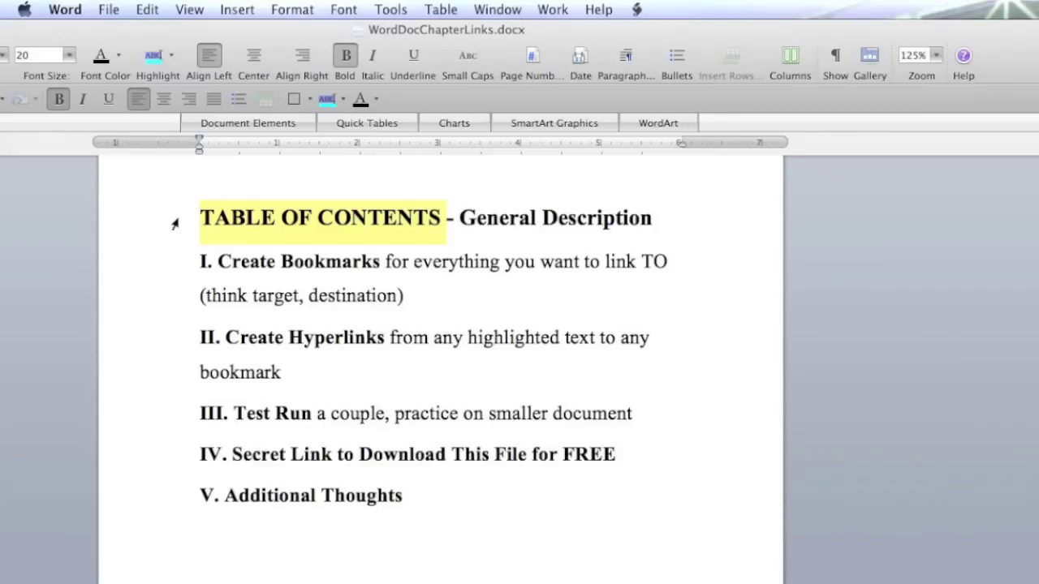
click(238, 10)
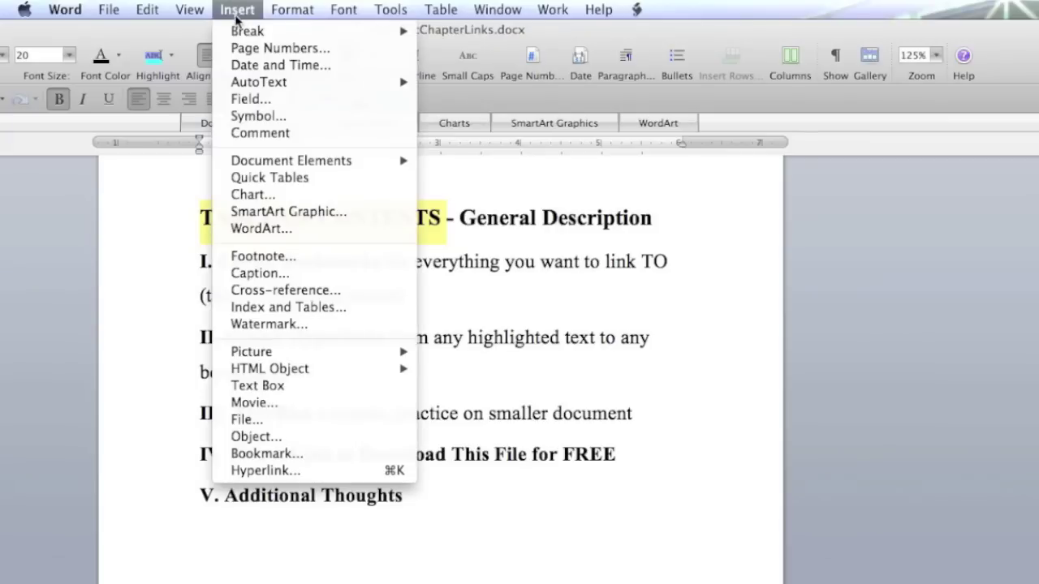
click(279, 459)
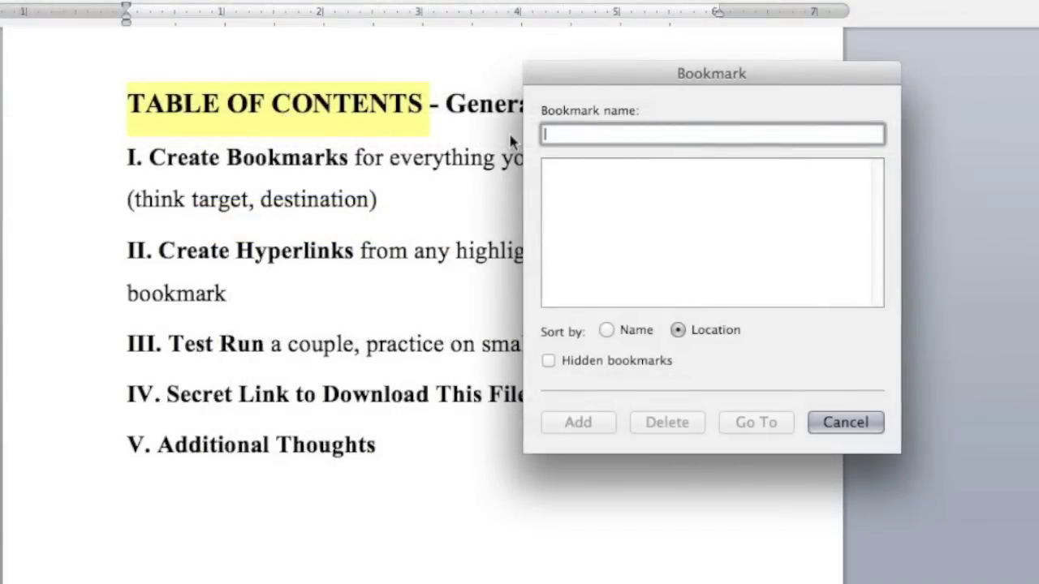
key(super+v)
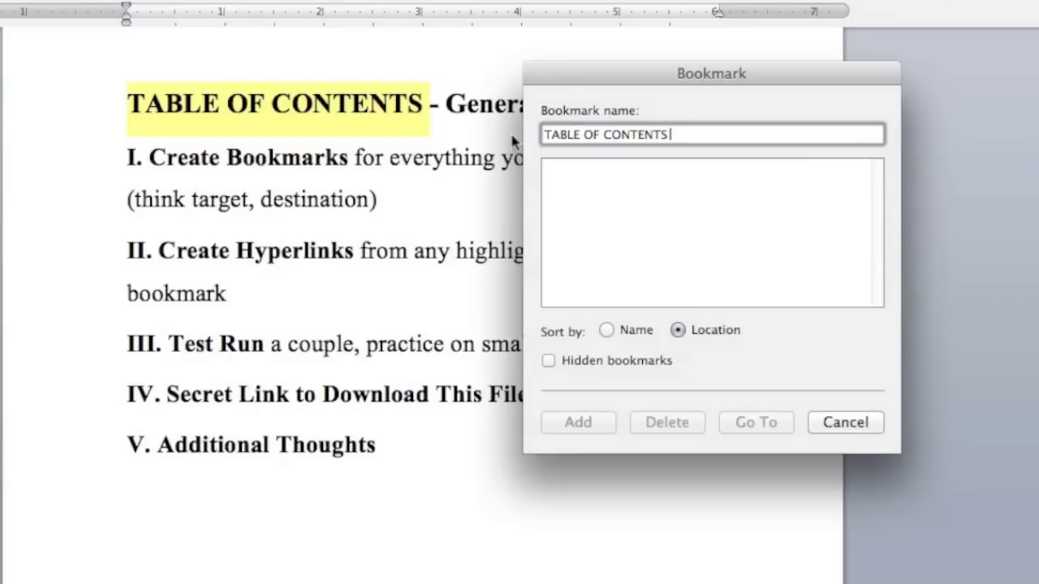
Step: Replace the spaces between the words with underscores to get TABLE_OF_CONTENTS and add the bookmark
key(BackSpace)
key(BackSpace)
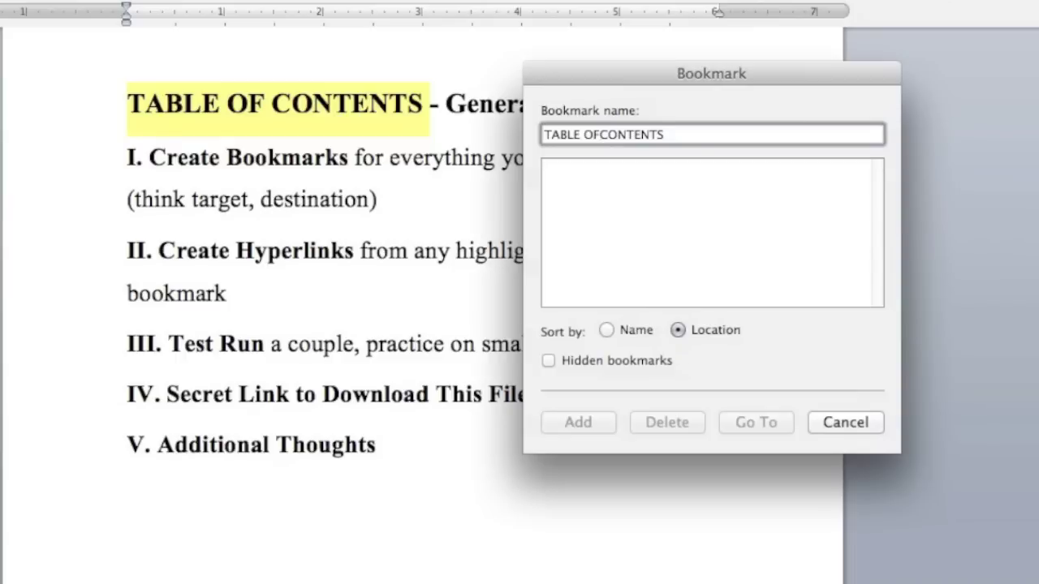
key(Left)
key(Left)
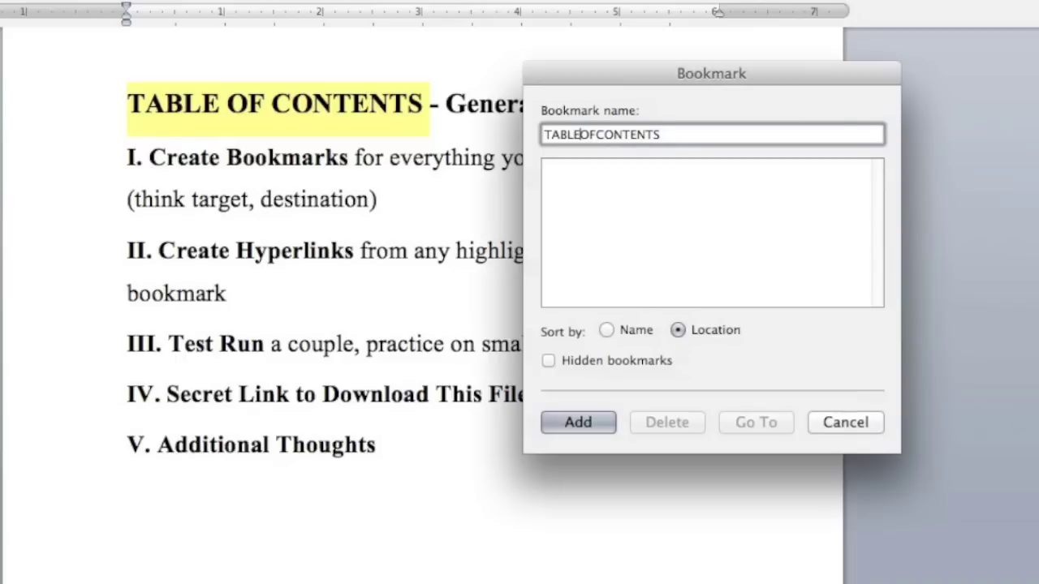
text(_)
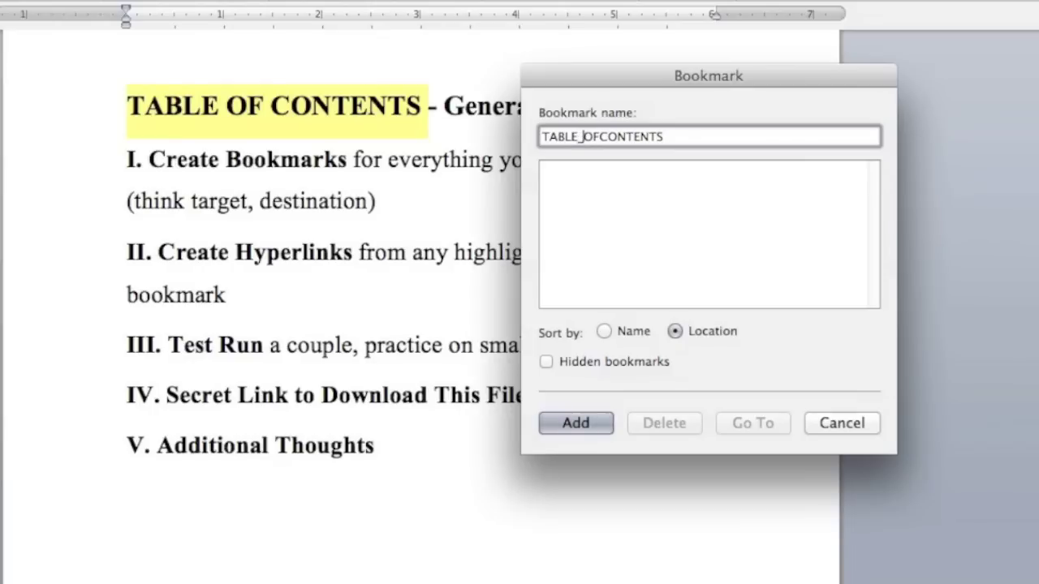
key(Right)
key(Right)
text(_)
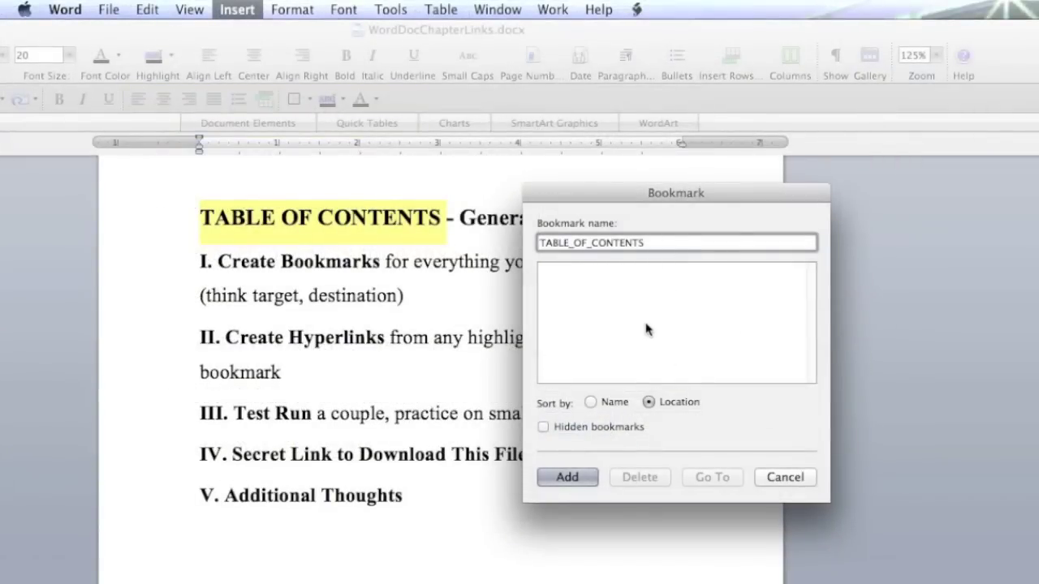
click(580, 478)
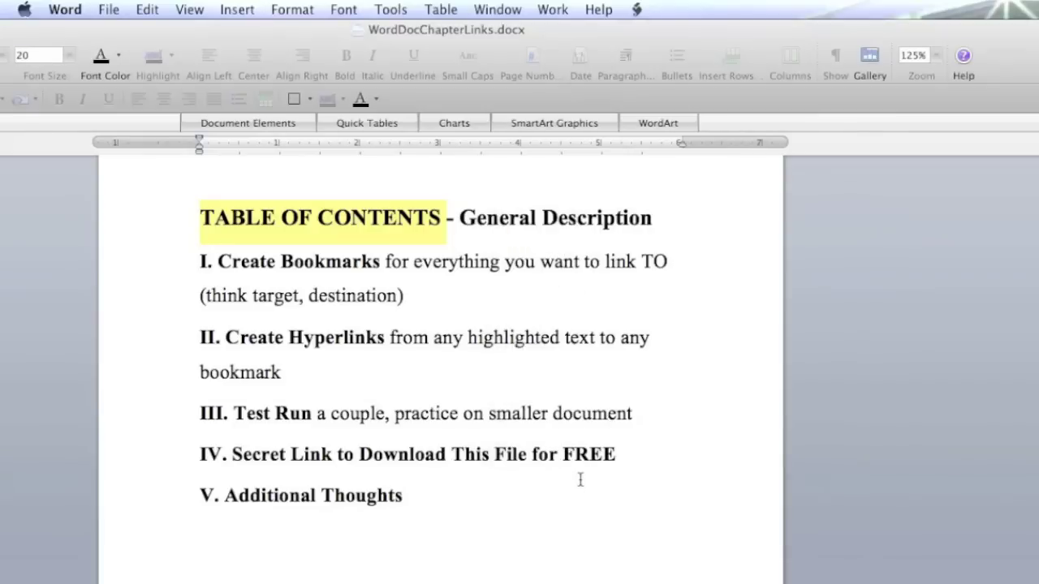
click(581, 474)
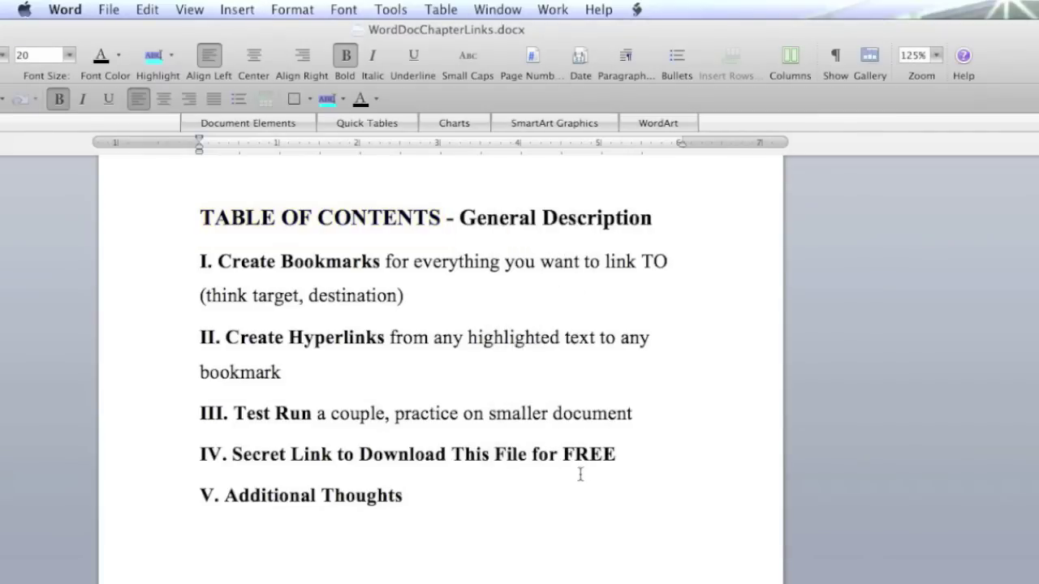
Step: Start a bookmark on the "I. Create Bookmarks" heading on page 2, using the copied heading as the bookmark name
scroll(580, 475, down, 10)
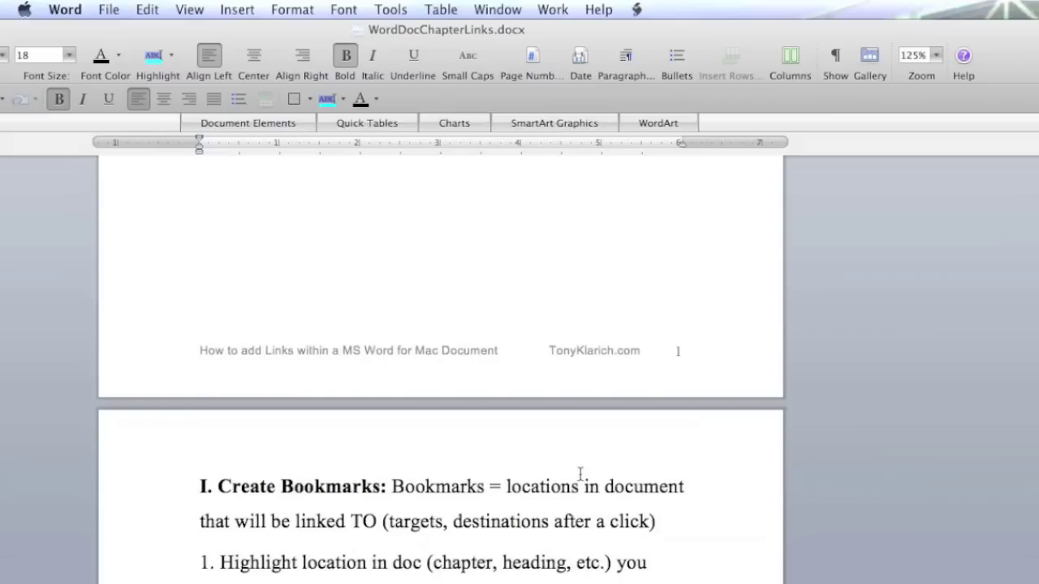
scroll(580, 475, down, 4)
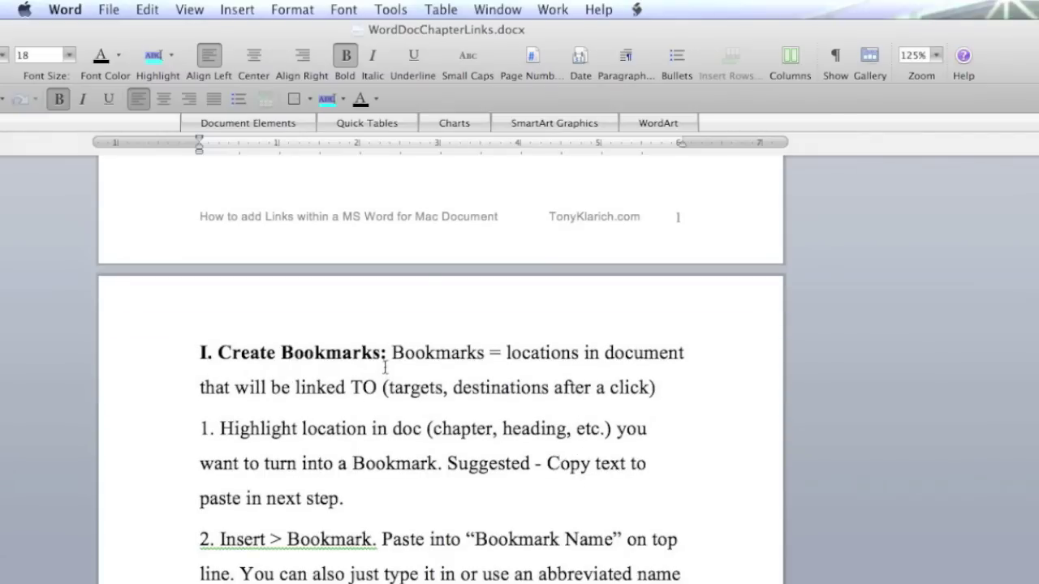
drag(382, 358, 197, 355)
key(super+c)
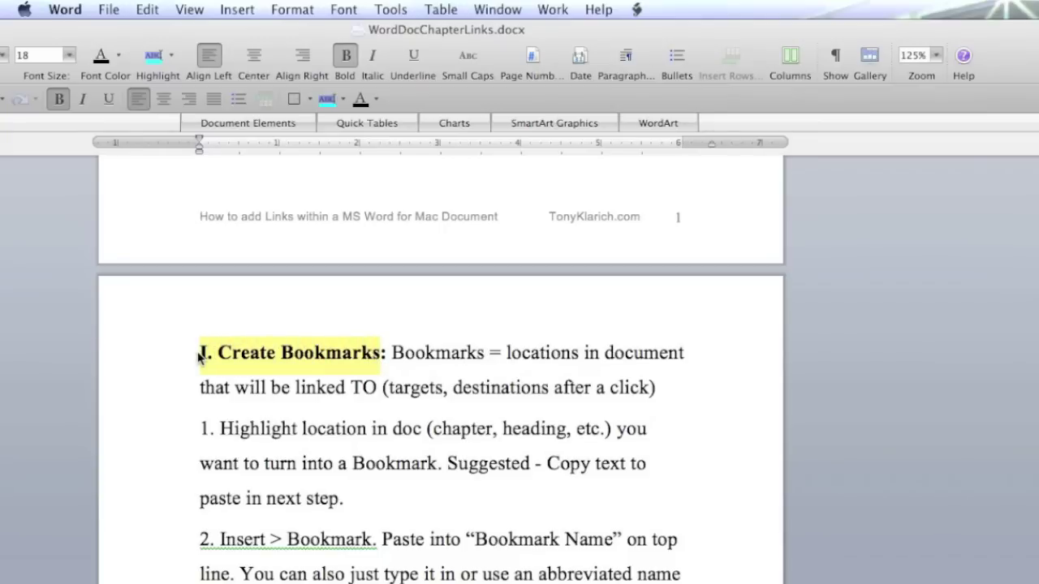
click(236, 12)
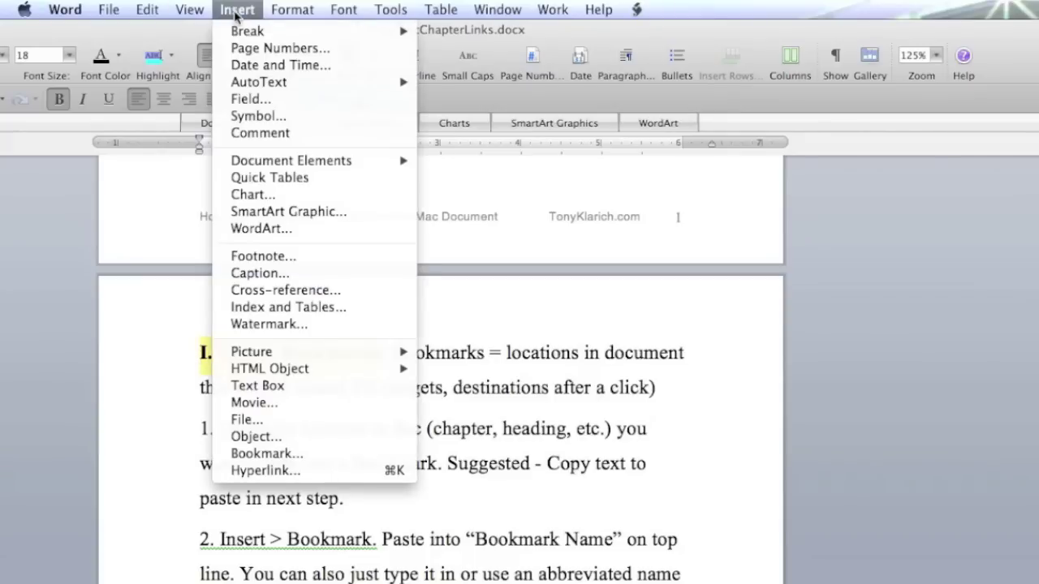
click(272, 455)
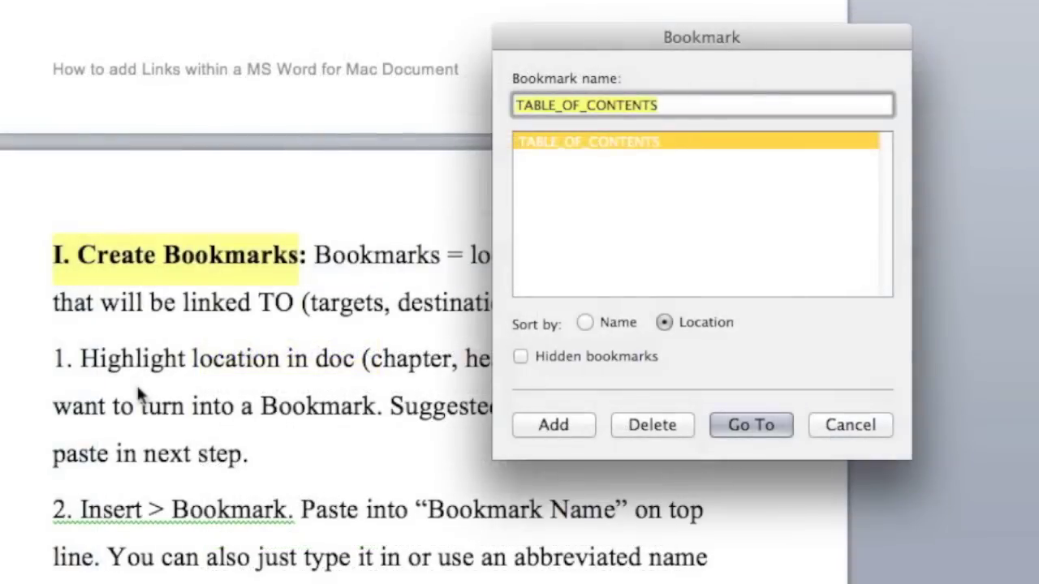
key(super+v)
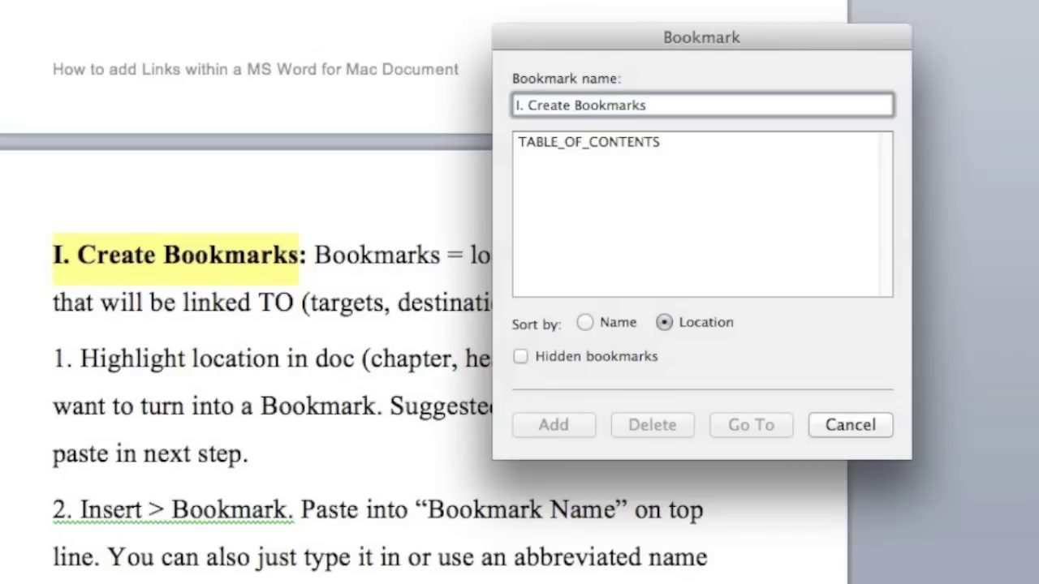
Step: Edit the new bookmark's name to Create_Bookmarks, removing the numeral prefix and replacing the space with an underscore
click(578, 105)
text(_)
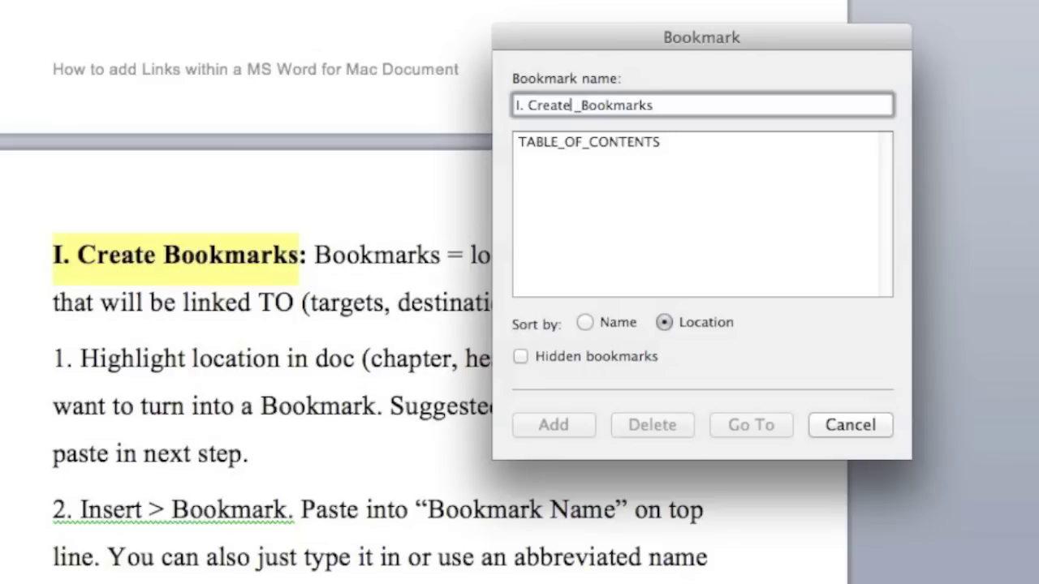
key(BackSpace)
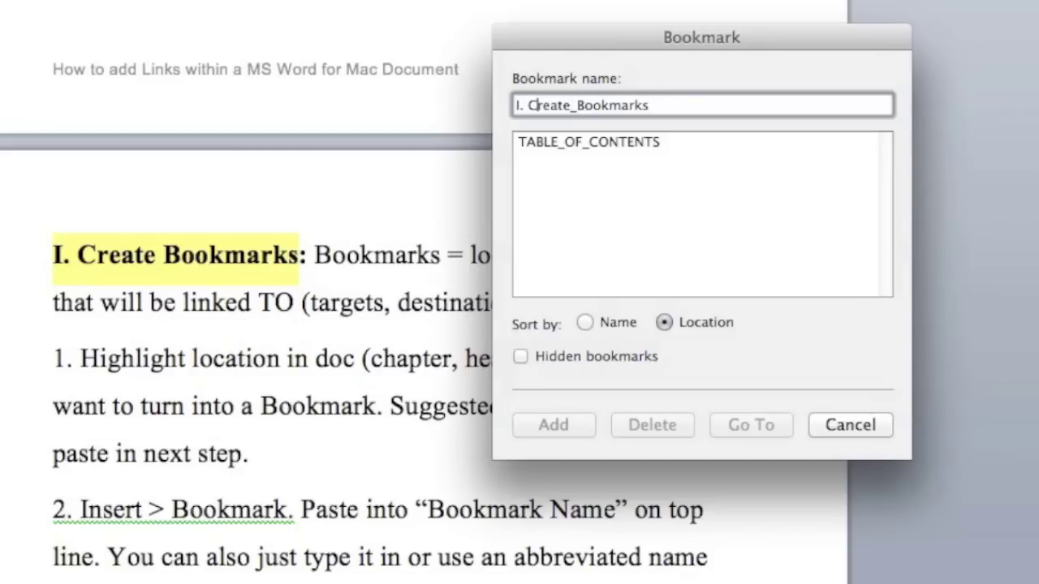
key(BackSpace)
key(BackSpace)
key(BackSpace)
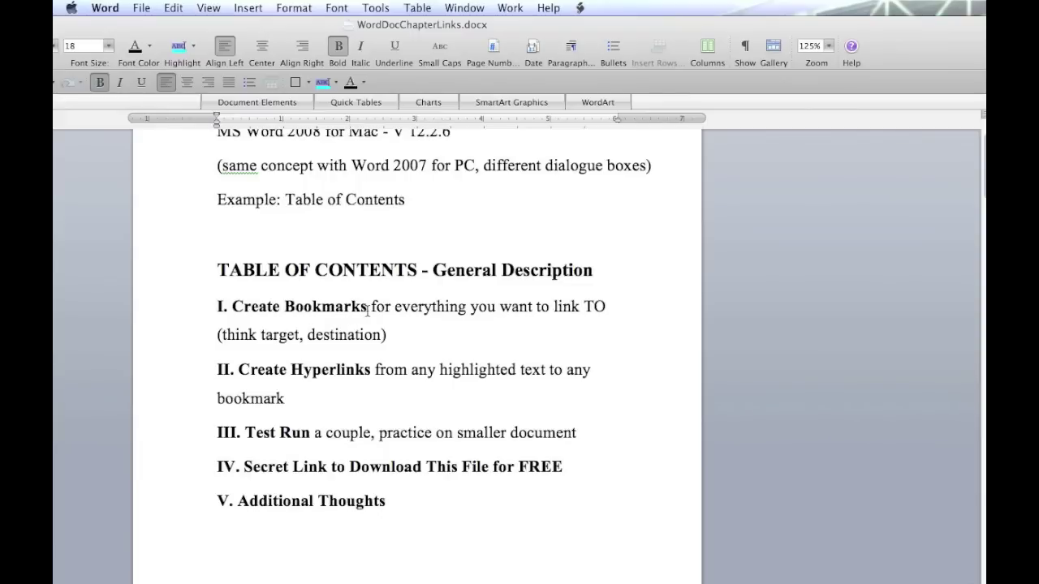
drag(367, 308, 217, 308)
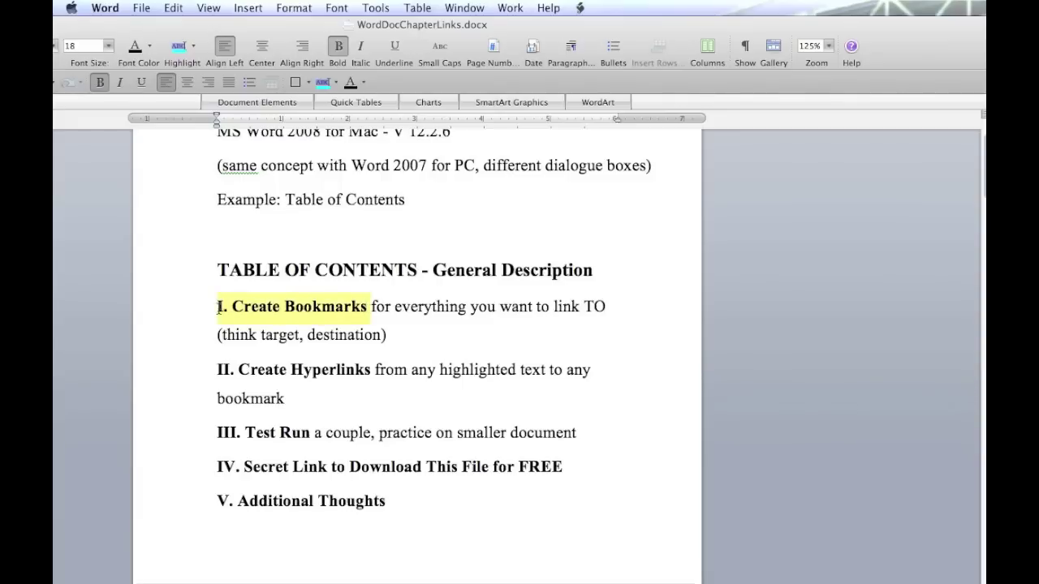
right_click(280, 315)
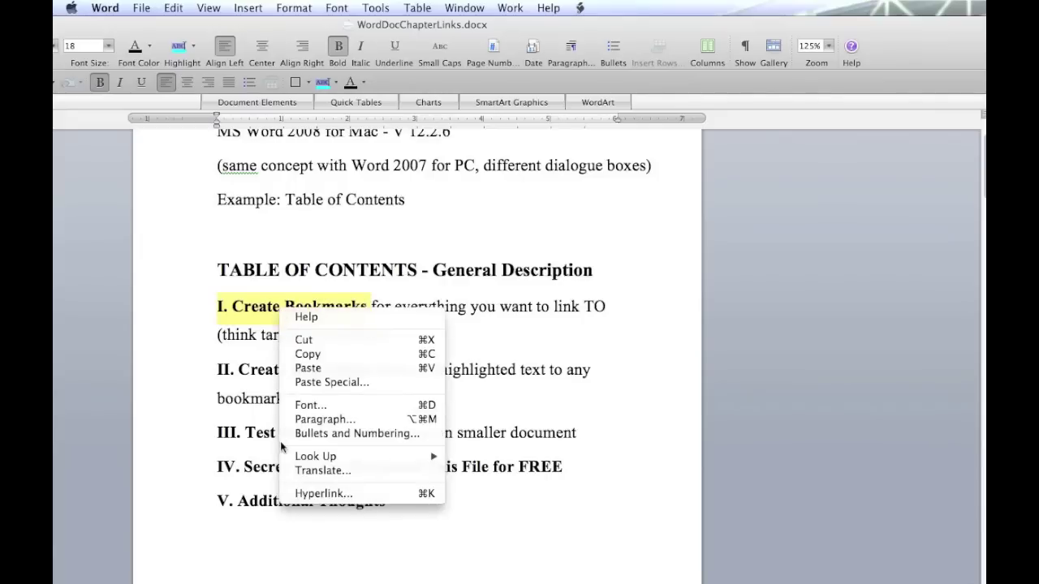
click(322, 493)
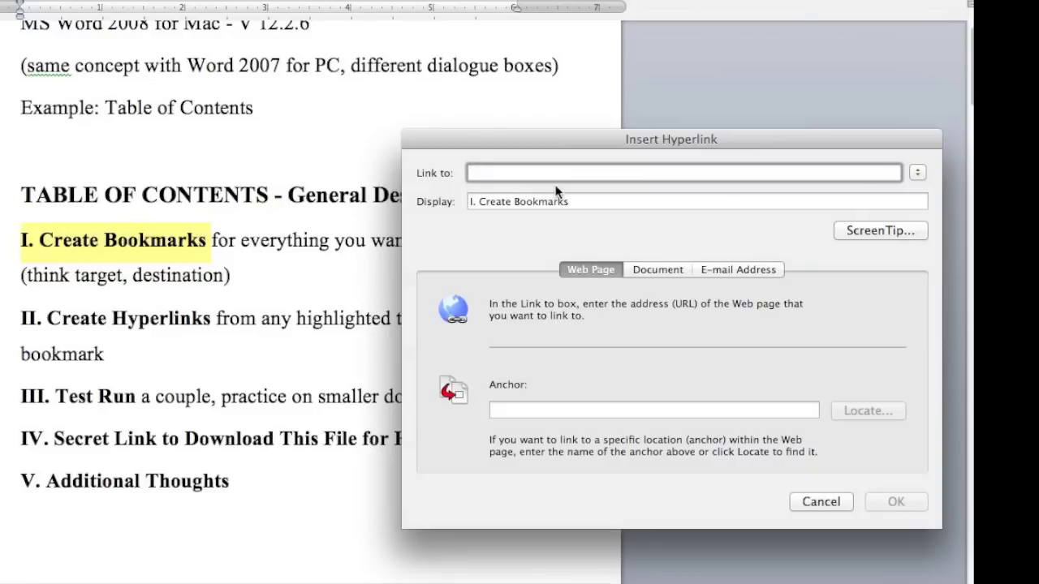
text(#)
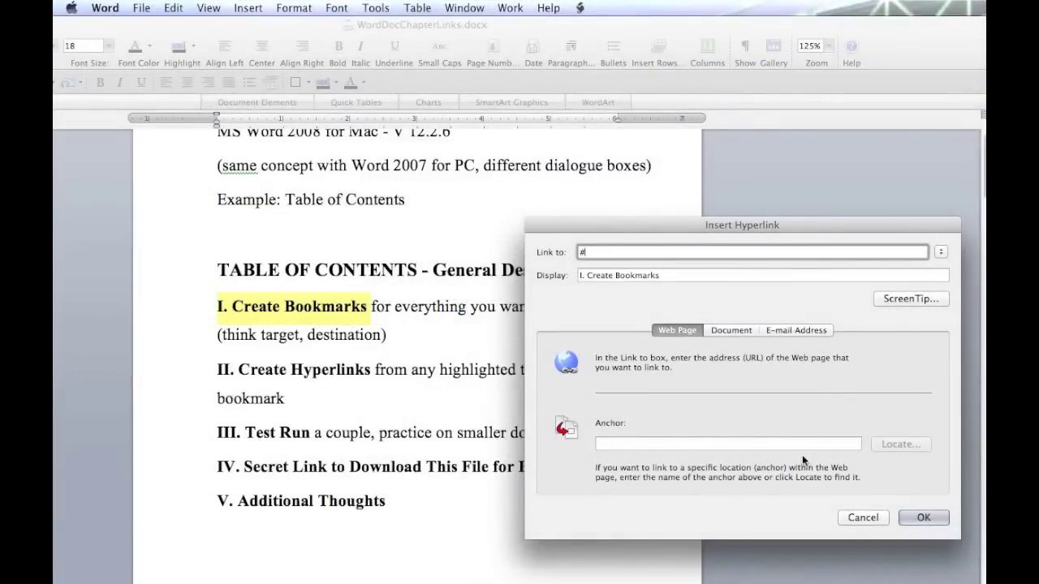
click(867, 520)
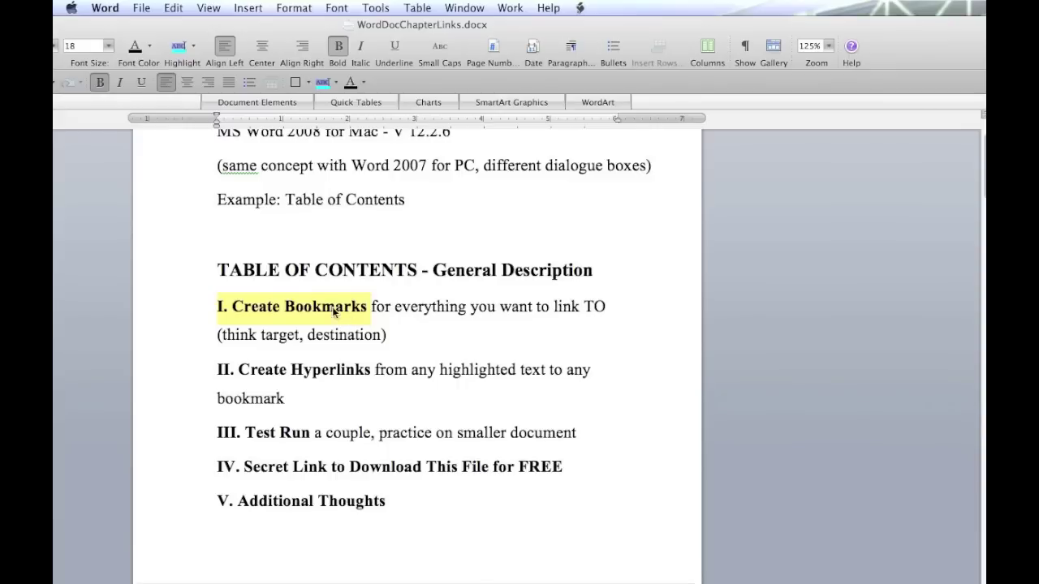
click(396, 334)
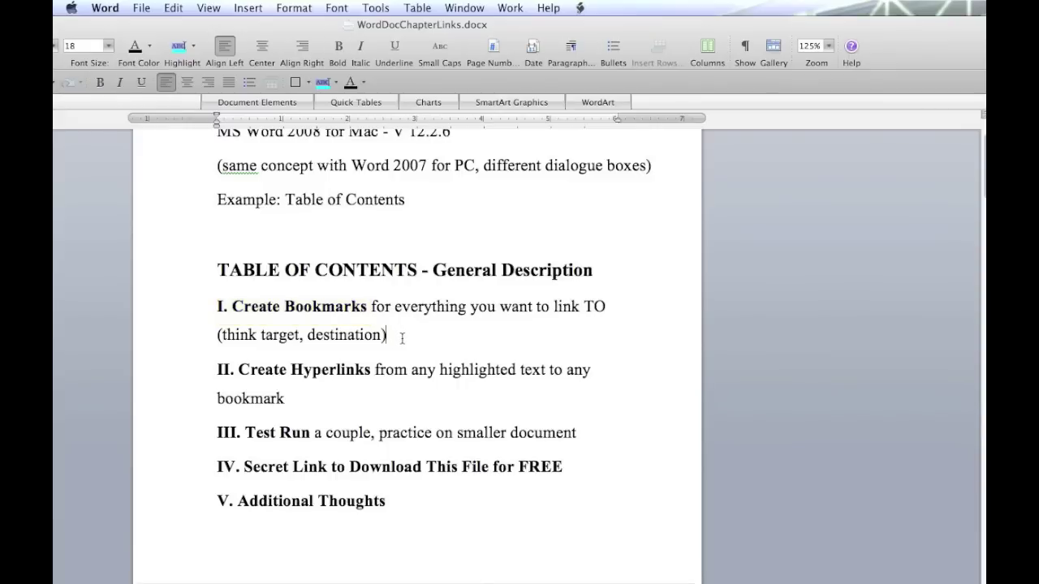
Step: Copy the exact name Create_Bookmarks from the document's bookmark list without changing any bookmark
scroll(399, 336, down, 5)
scroll(402, 338, down, 2)
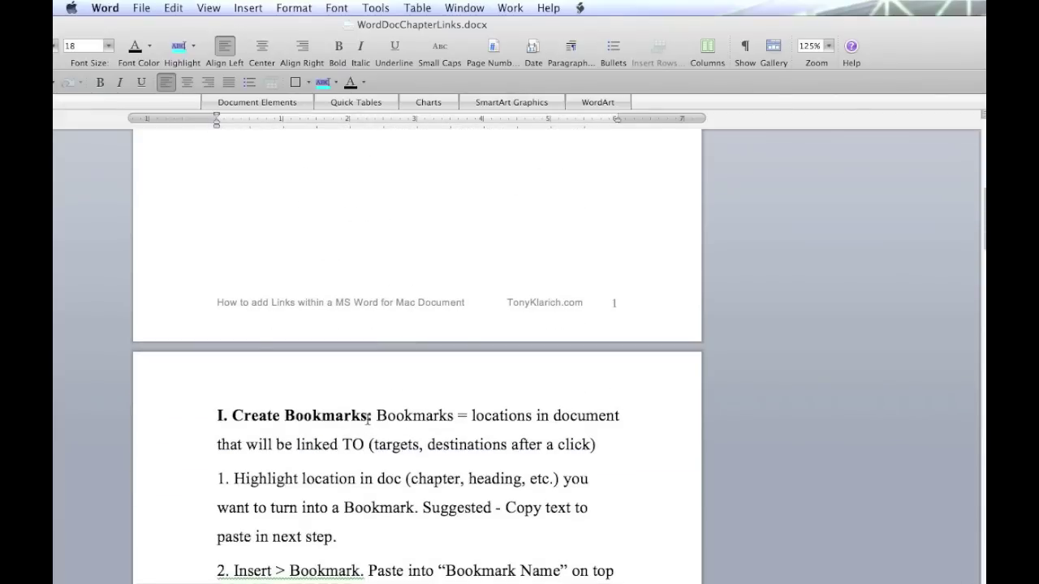
scroll(367, 418, up, 10)
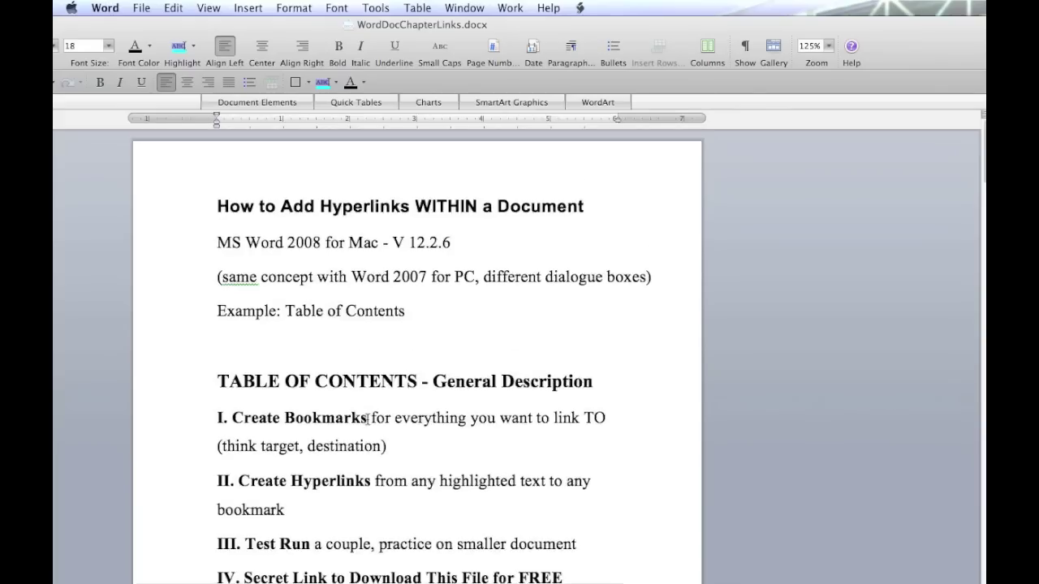
click(250, 10)
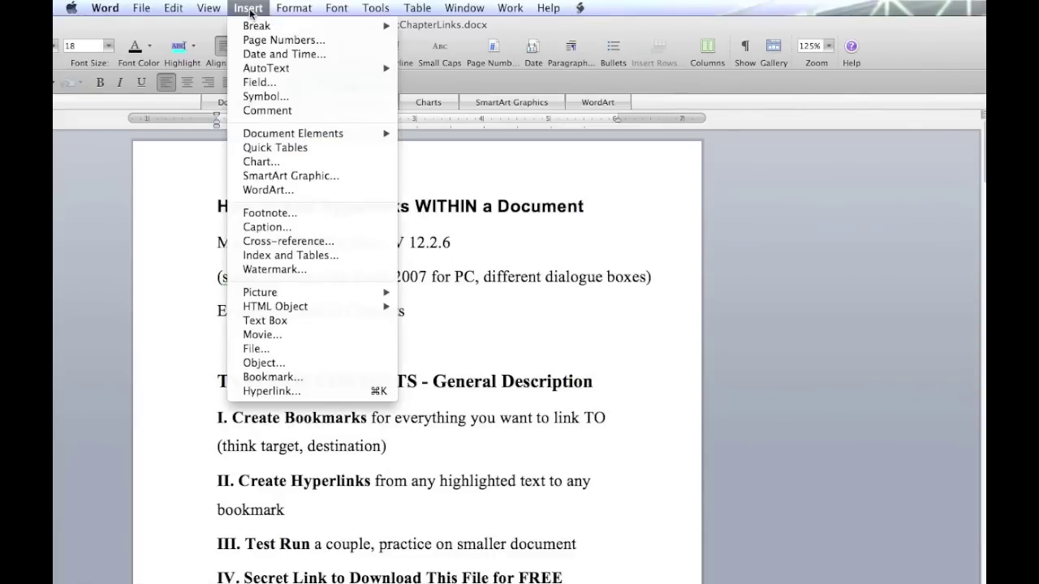
click(273, 377)
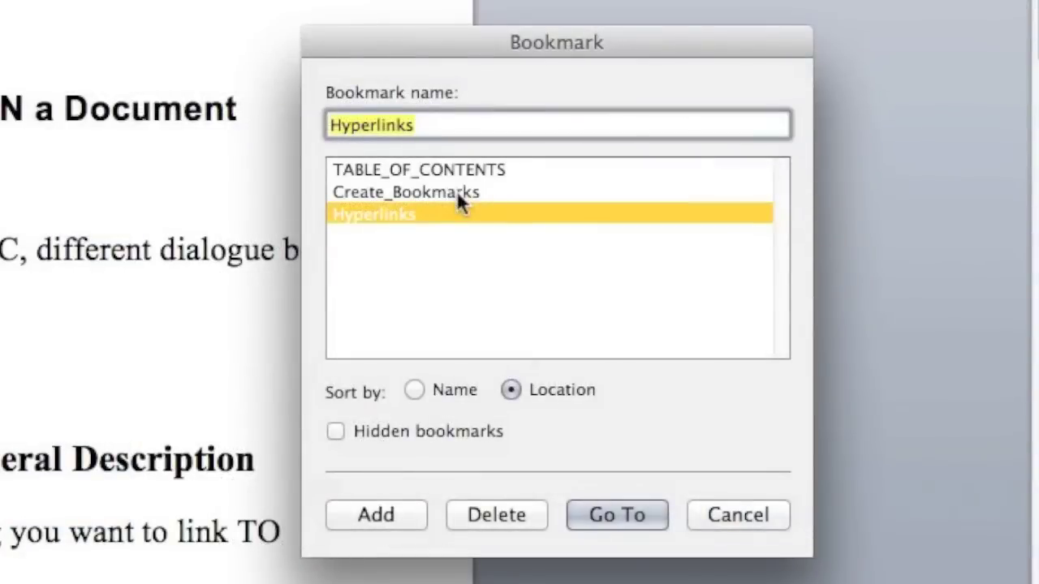
click(454, 195)
key(super+c)
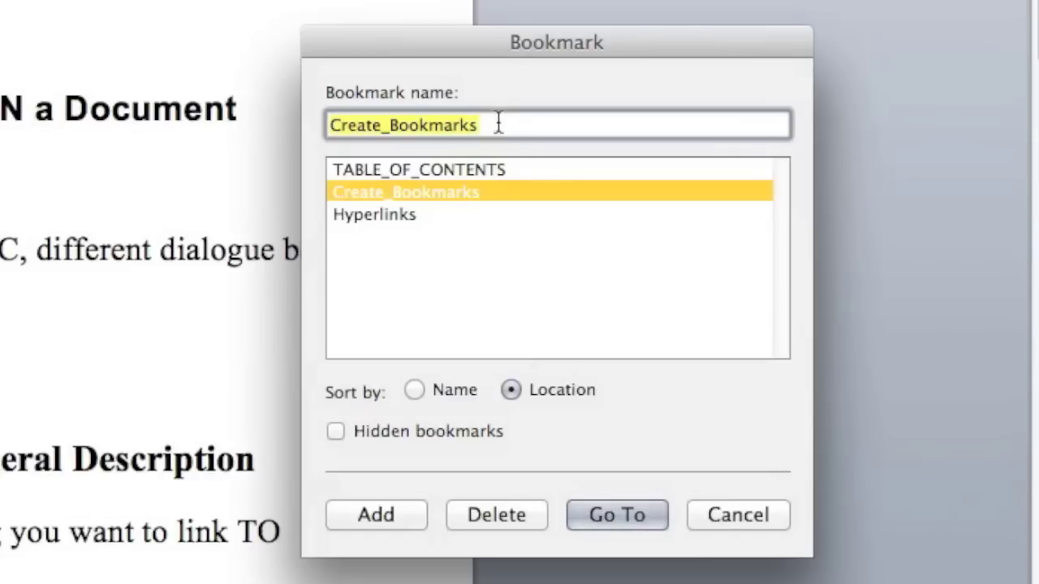
click(741, 509)
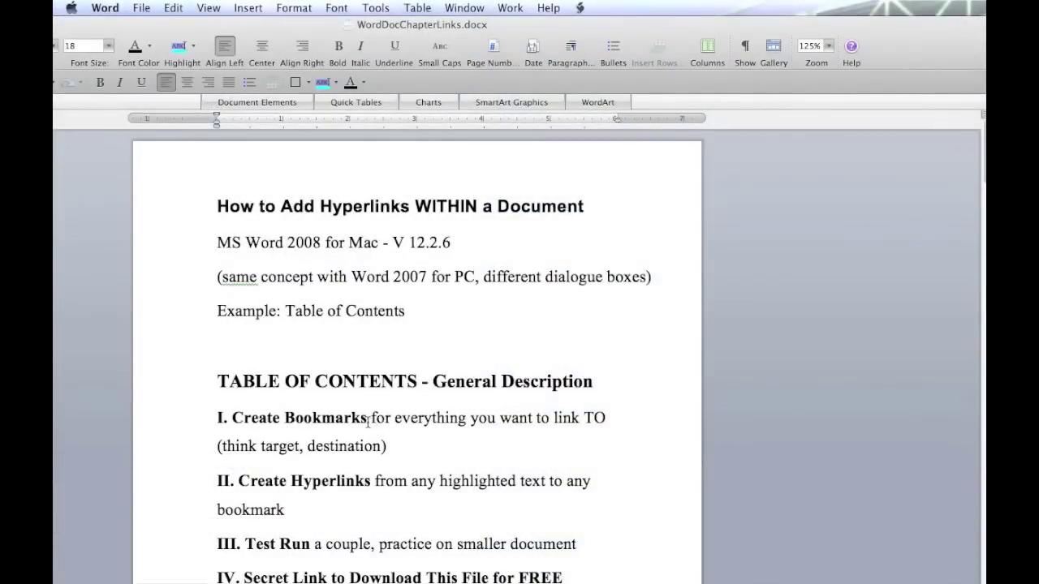
Step: Hyperlink the table of contents entry "I. Create Bookmarks" to #Create_Bookmarks and follow the link to test it
drag(368, 421, 216, 421)
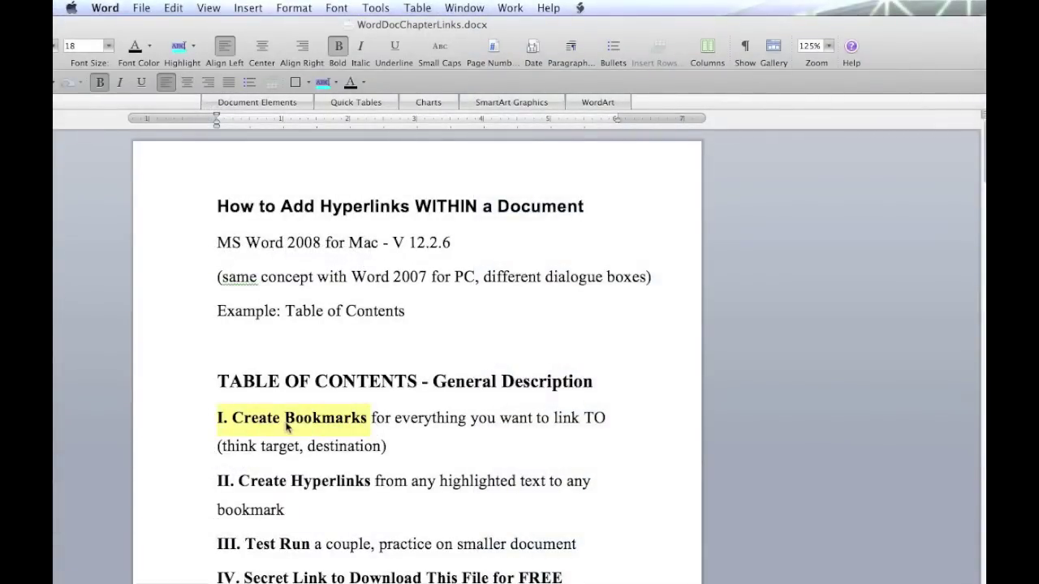
scroll(285, 426, down, 2)
right_click(276, 336)
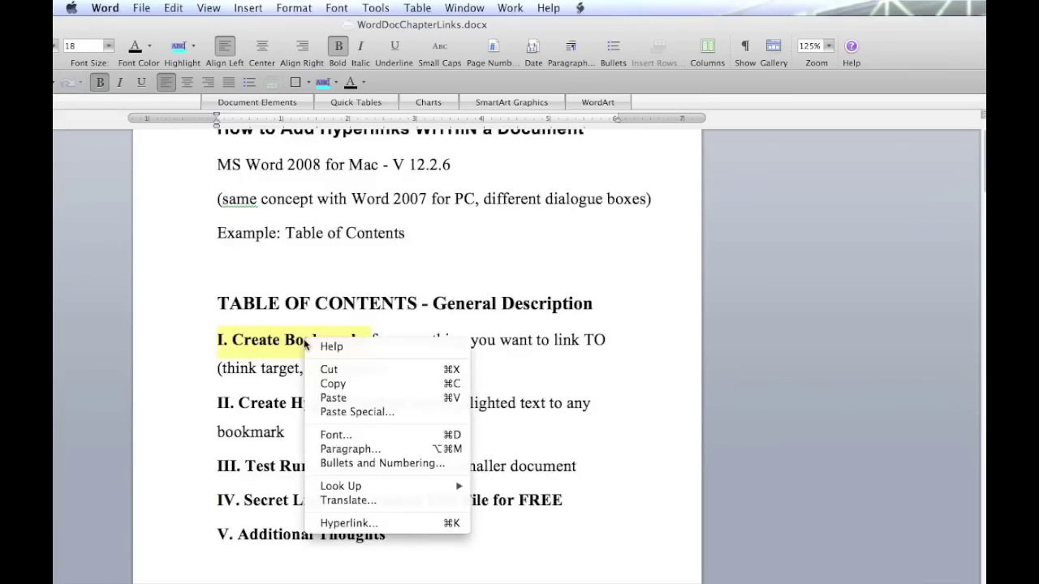
click(354, 524)
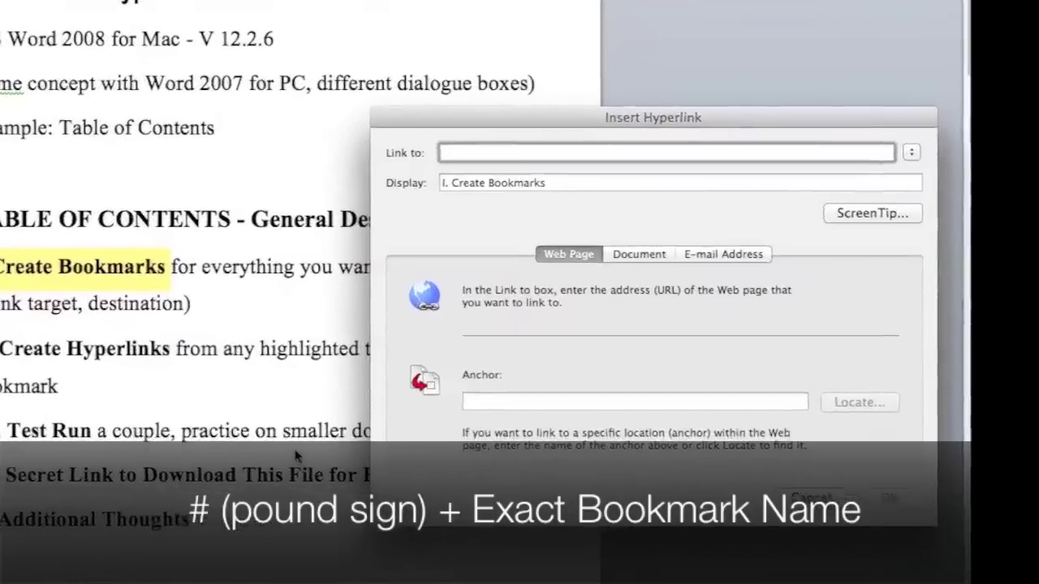
text(#)
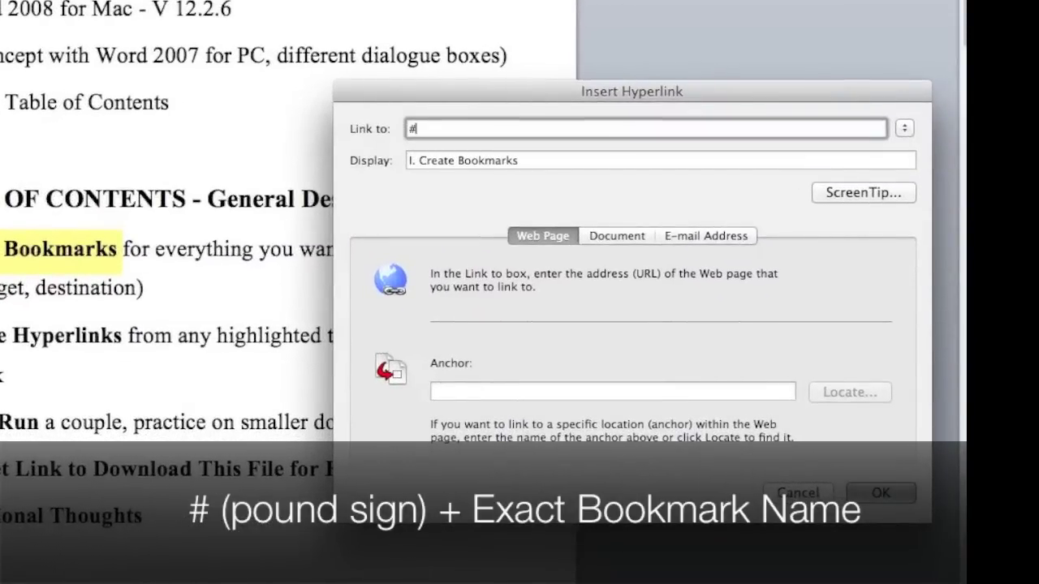
key(super+v)
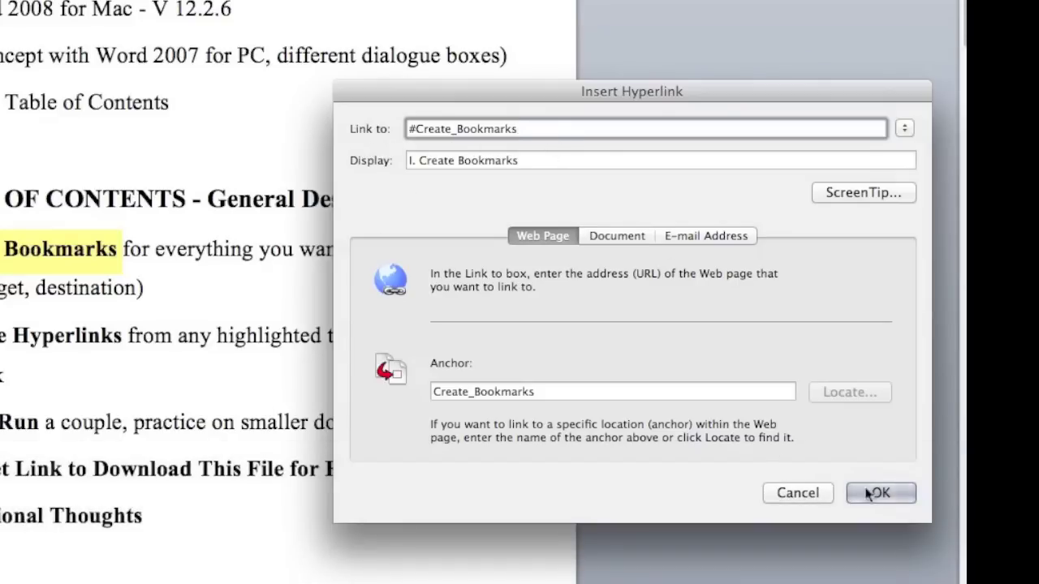
click(869, 495)
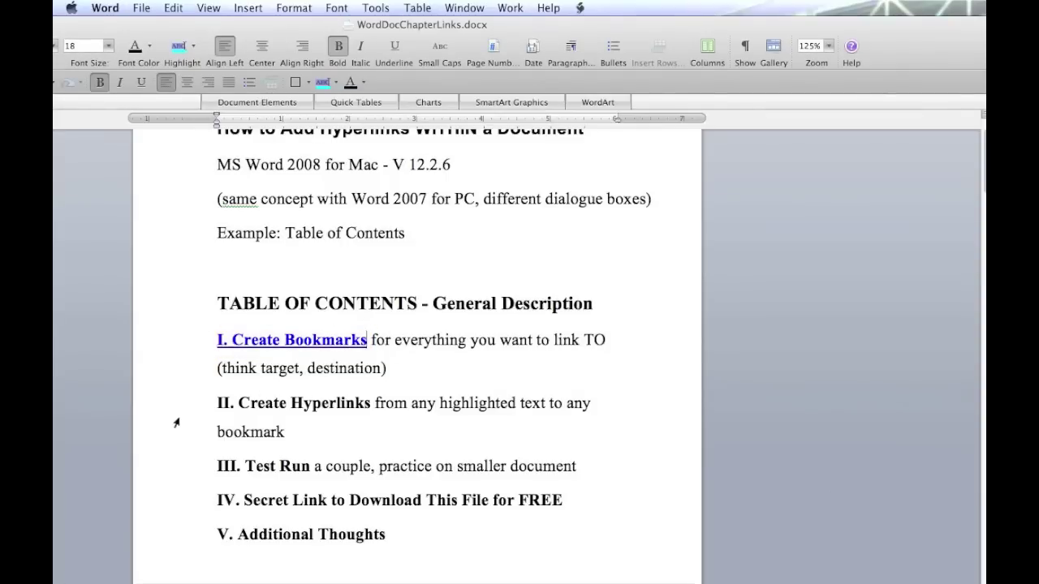
click(297, 344)
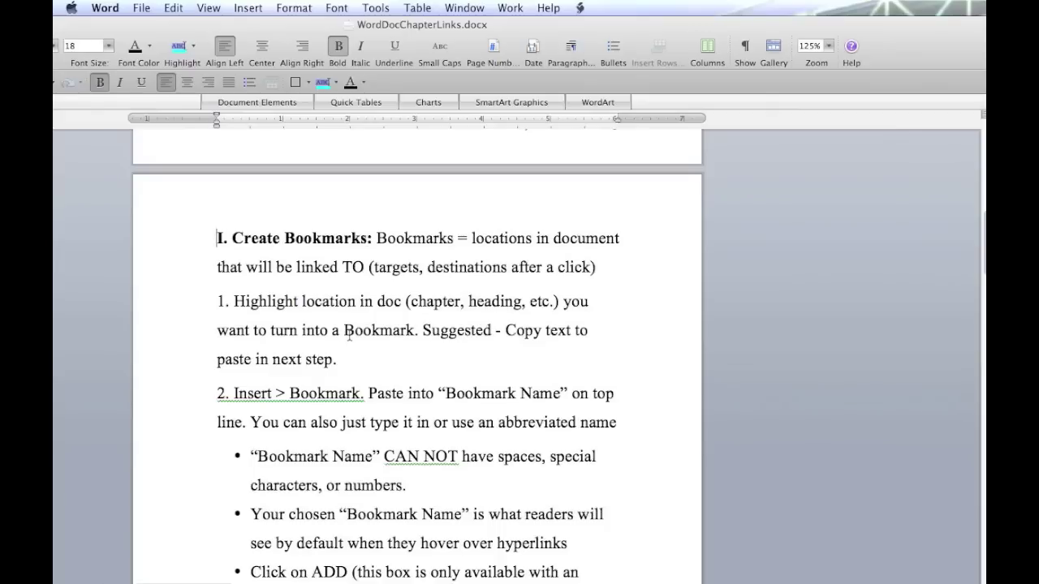
Step: Look up the exact name of the Hyperlinks bookmark in the document's bookmark list
scroll(349, 335, down, 6)
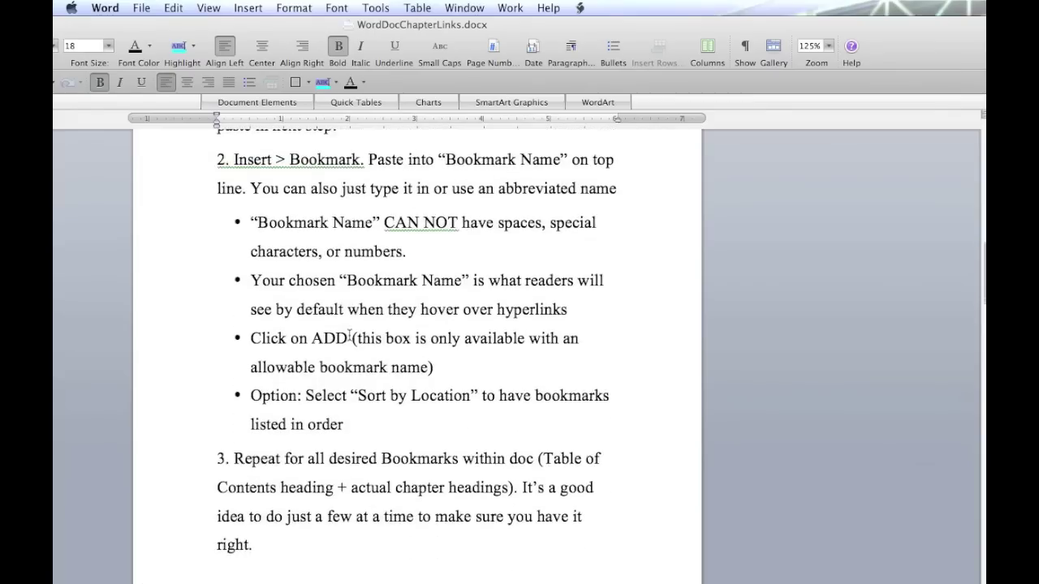
scroll(349, 335, down, 9)
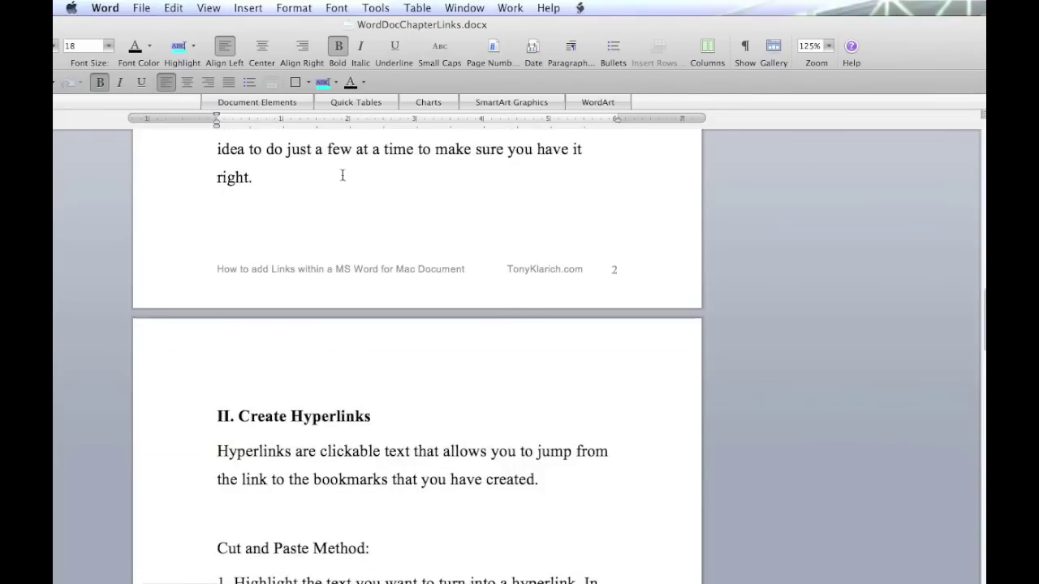
click(248, 8)
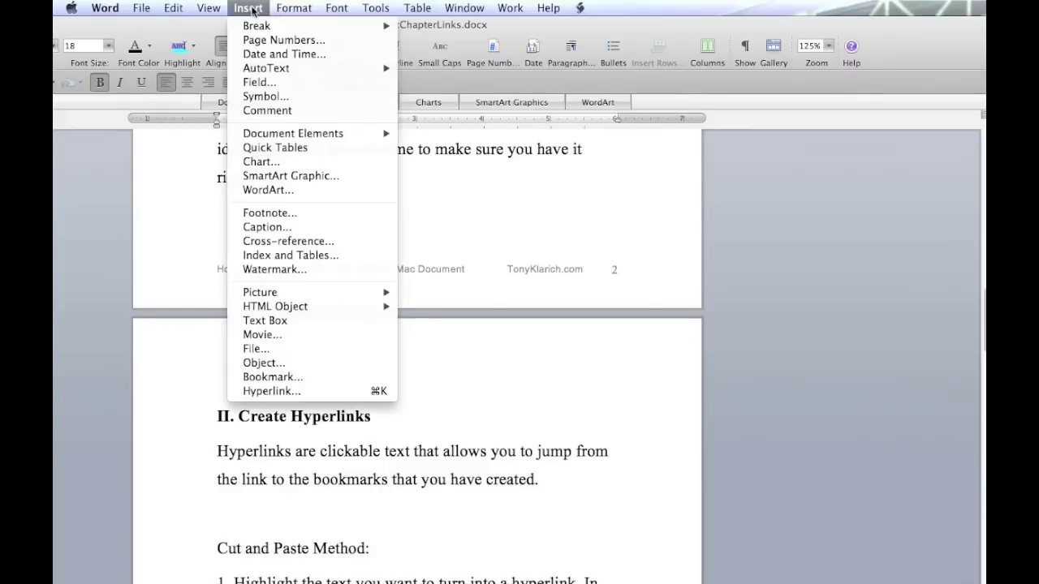
click(288, 379)
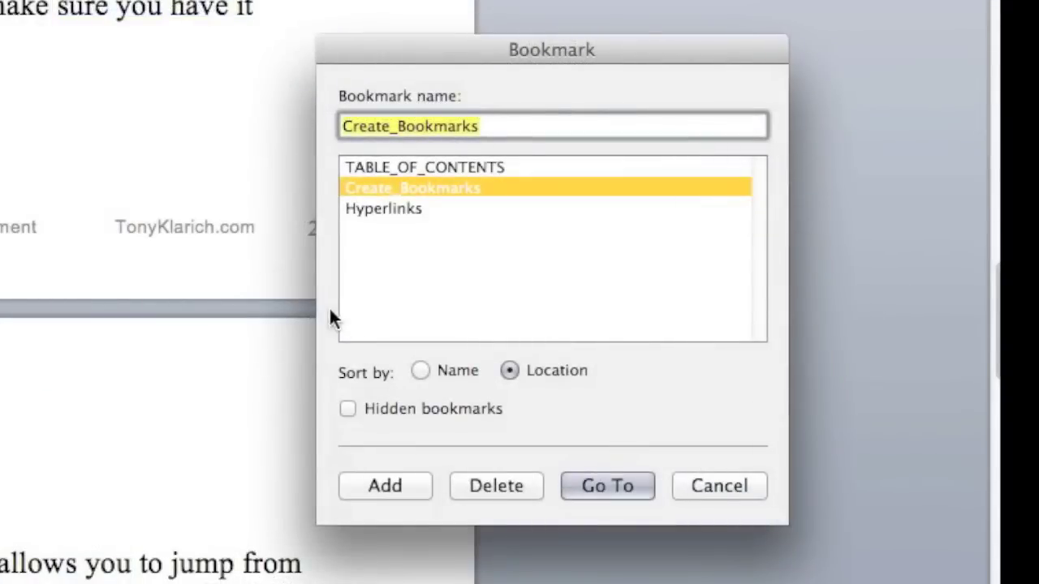
click(449, 211)
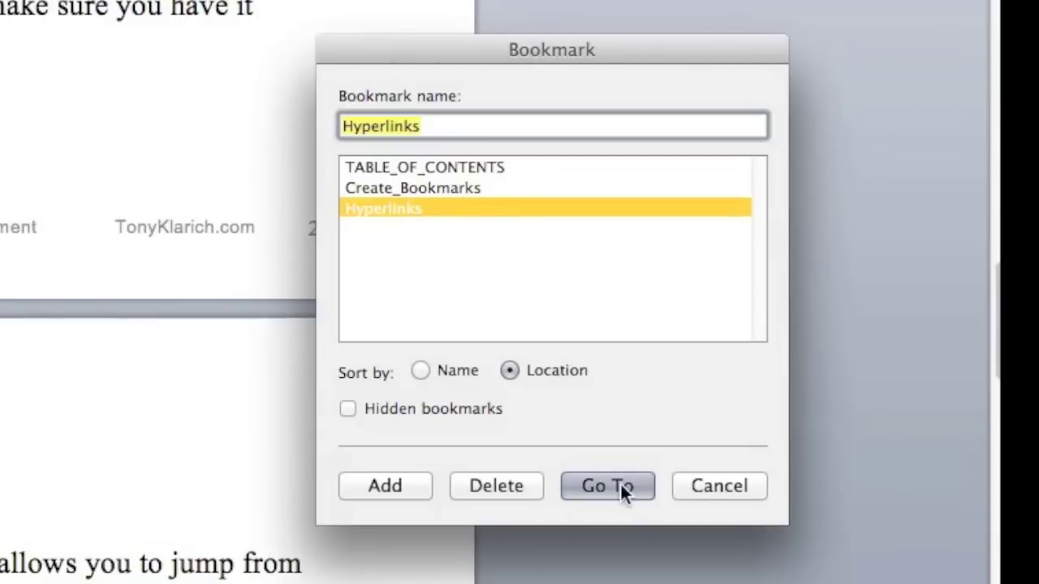
click(688, 485)
Step: Hyperlink the table of contents entry "II. Create Hyperlinks" to #Hyperlinks and follow the link to test it
scroll(468, 374, up, 1)
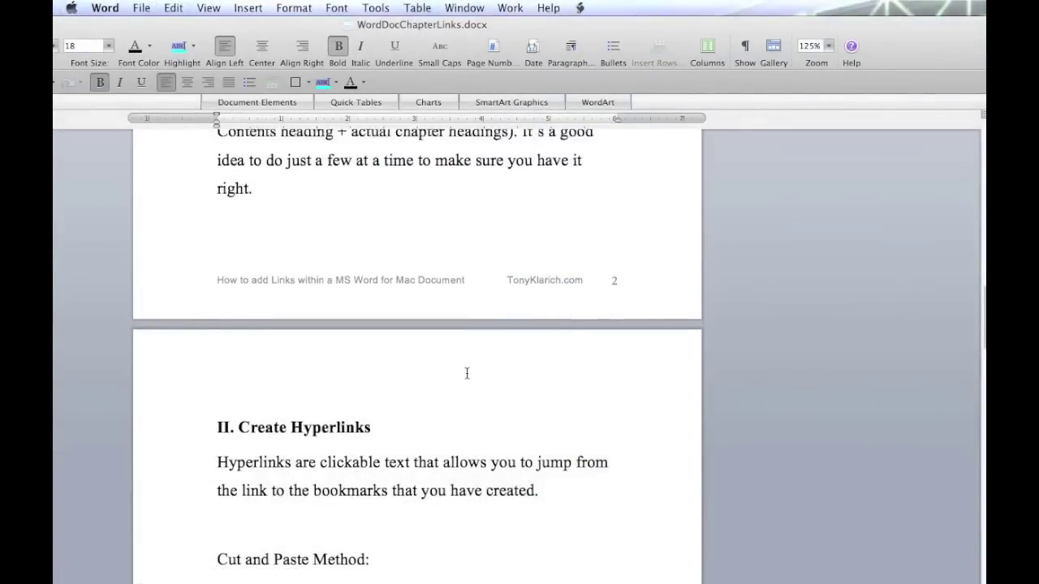
scroll(467, 373, up, 15)
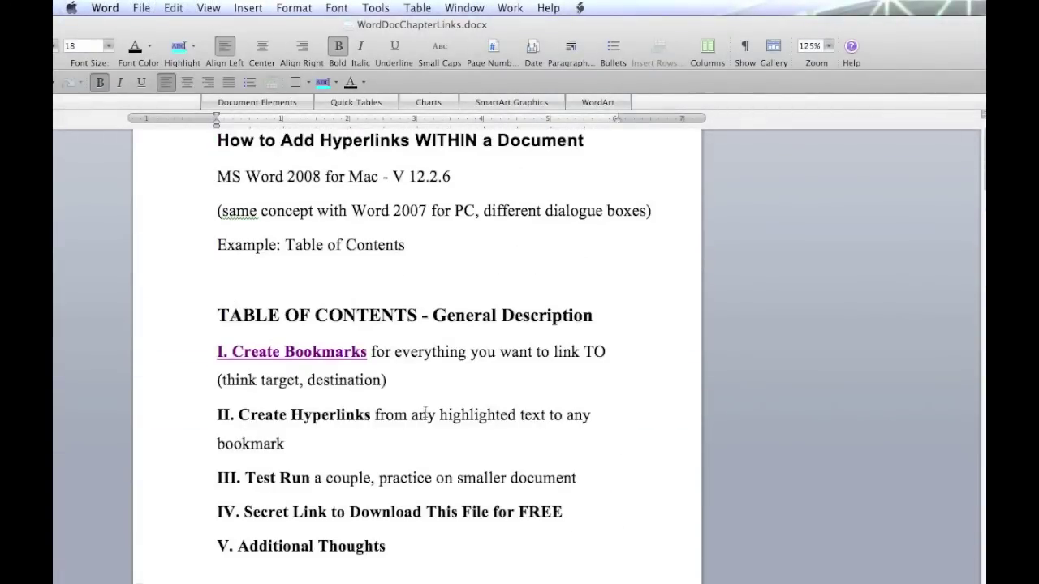
drag(372, 417, 218, 418)
scroll(218, 366, down, 3)
right_click(263, 296)
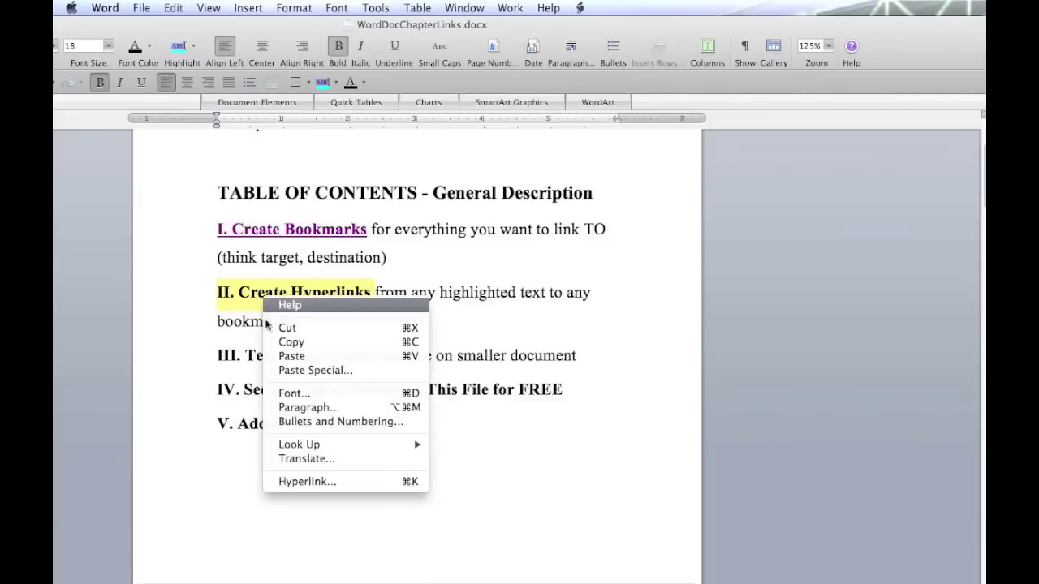
click(305, 483)
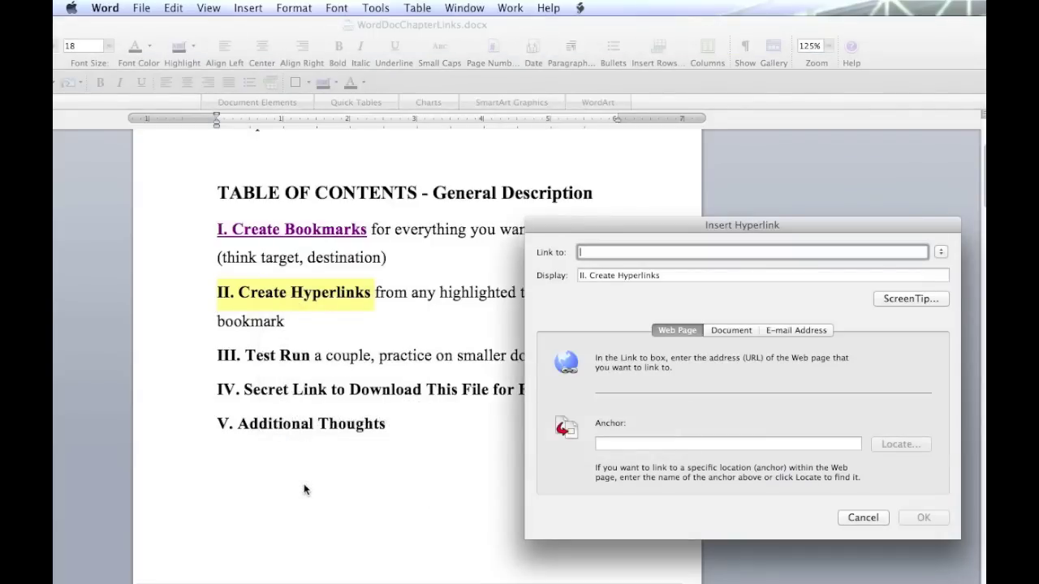
text(#)
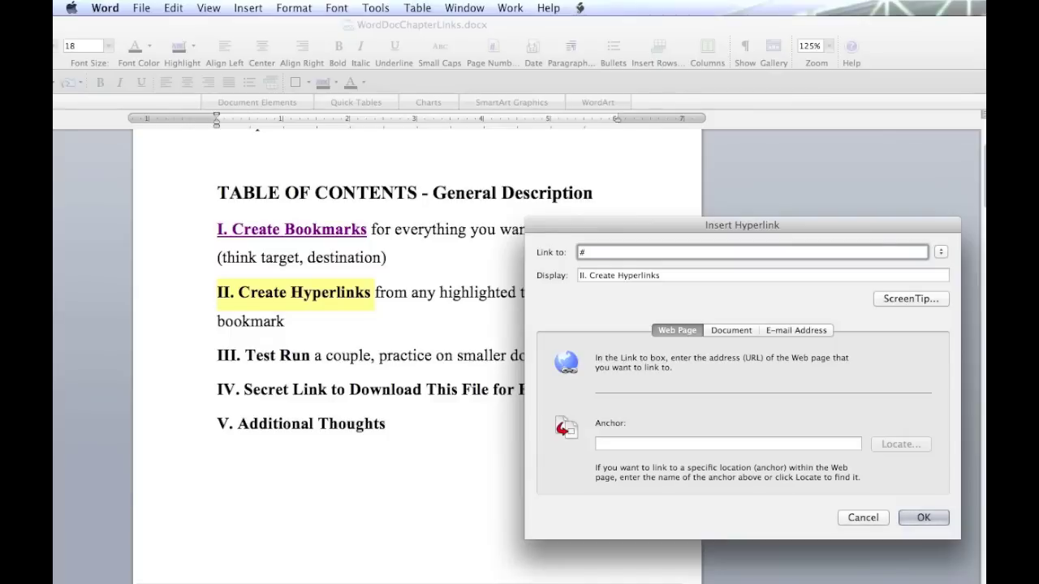
text(Hyperlinks)
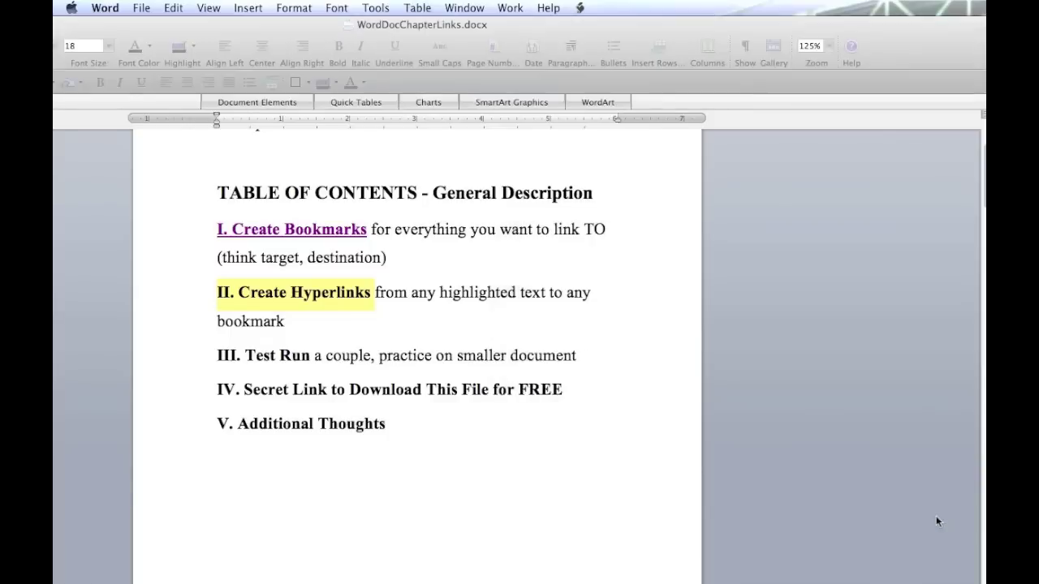
click(936, 516)
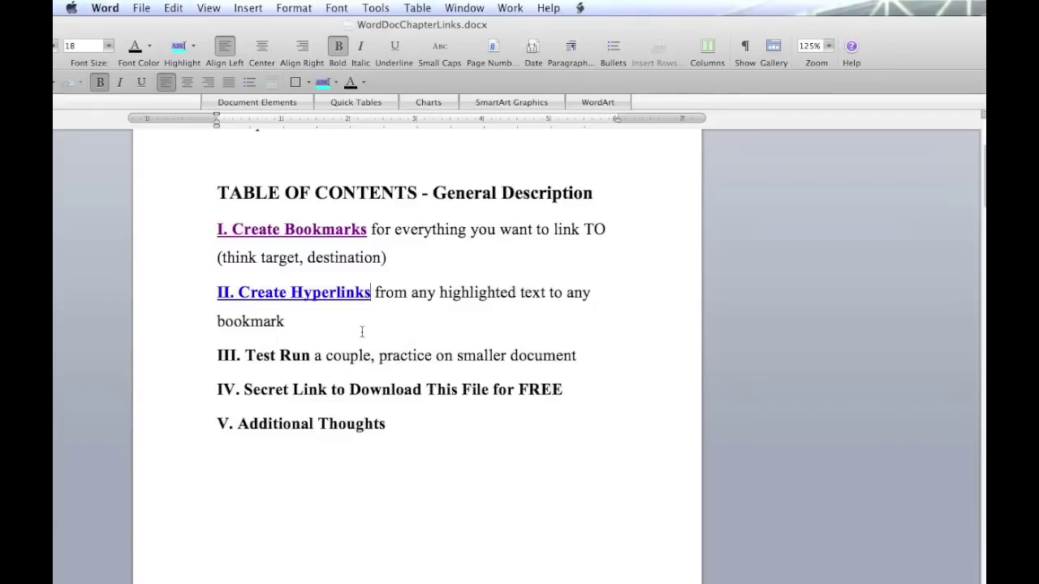
click(311, 296)
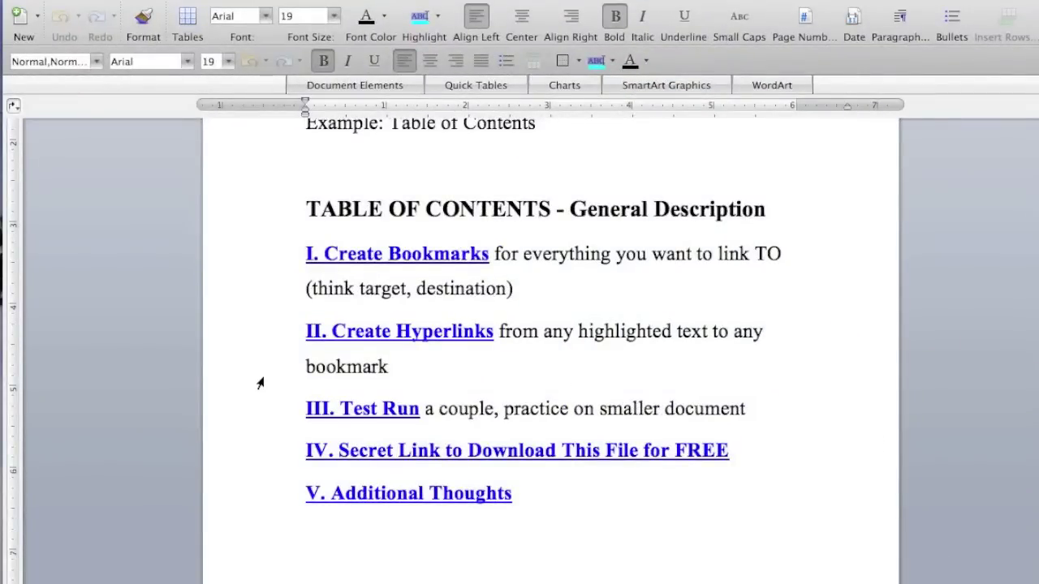
scroll(250, 441, down, 3)
scroll(250, 441, down, 10)
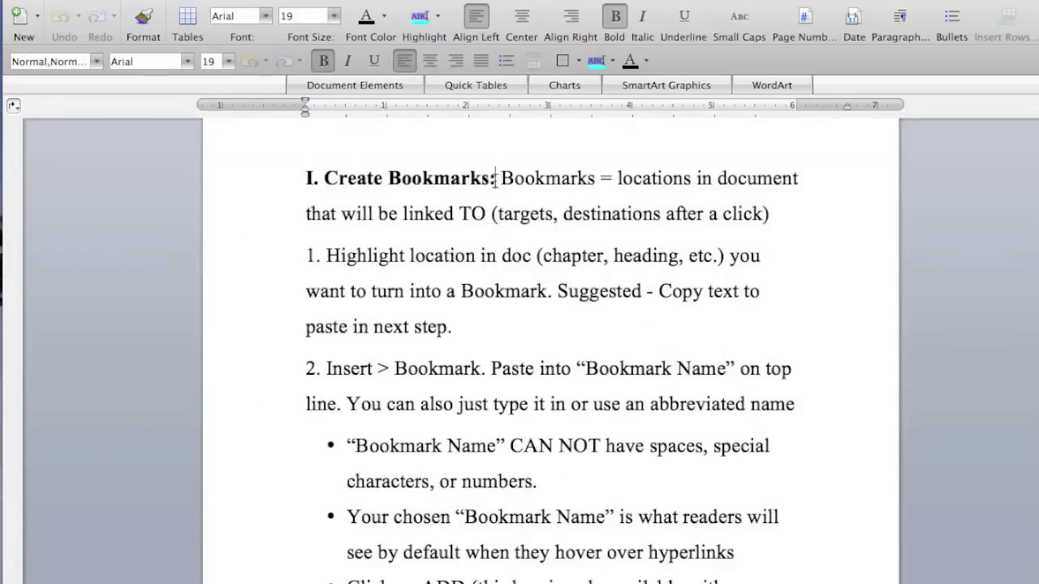
drag(499, 182, 287, 184)
scroll(253, 436, down, 10)
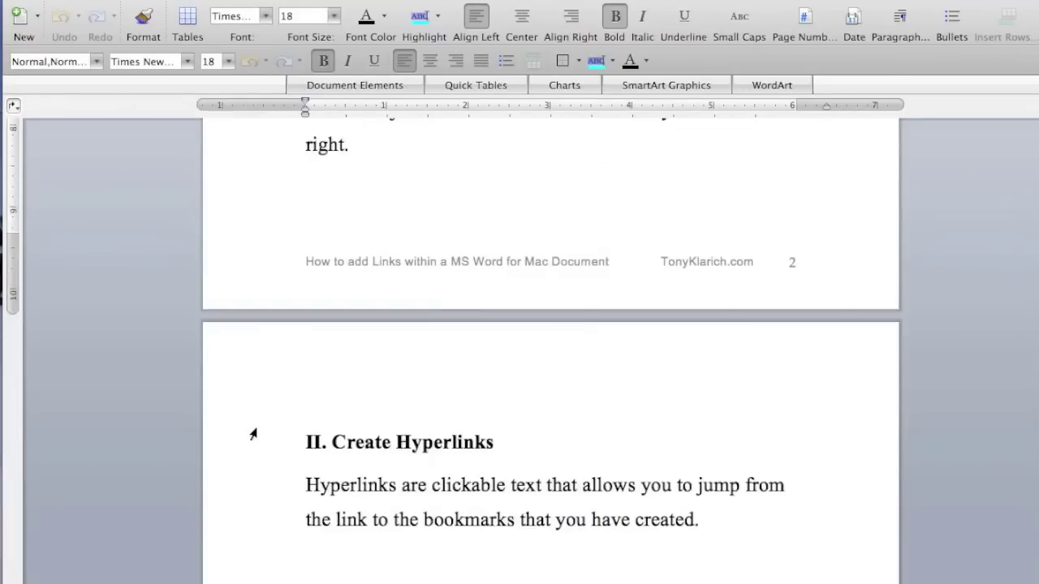
drag(517, 445, 405, 441)
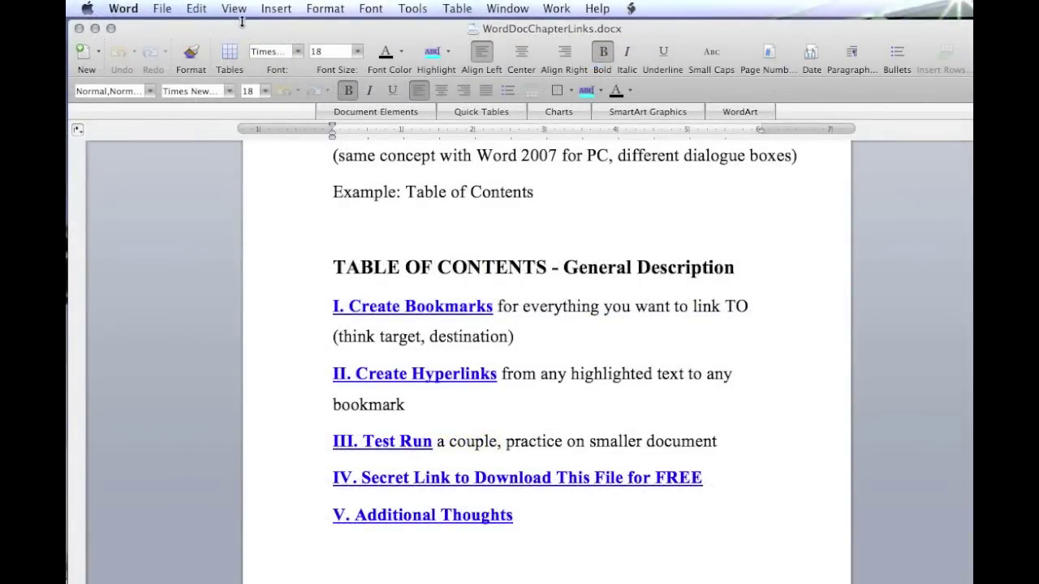
Step: Look up the exact name of the TABLE_OF_CONTENTS bookmark in the document's bookmark list
click(276, 8)
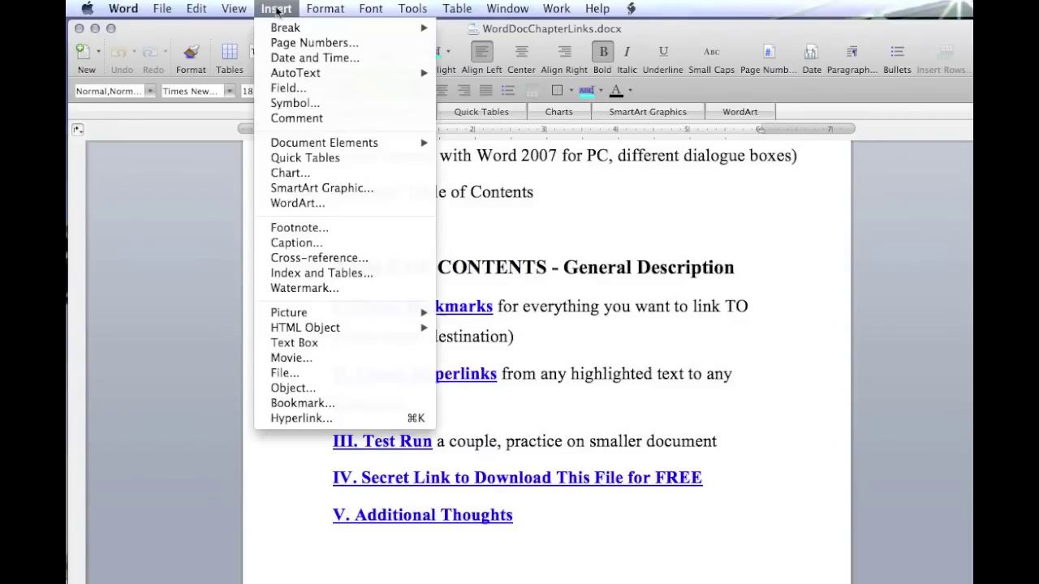
click(293, 404)
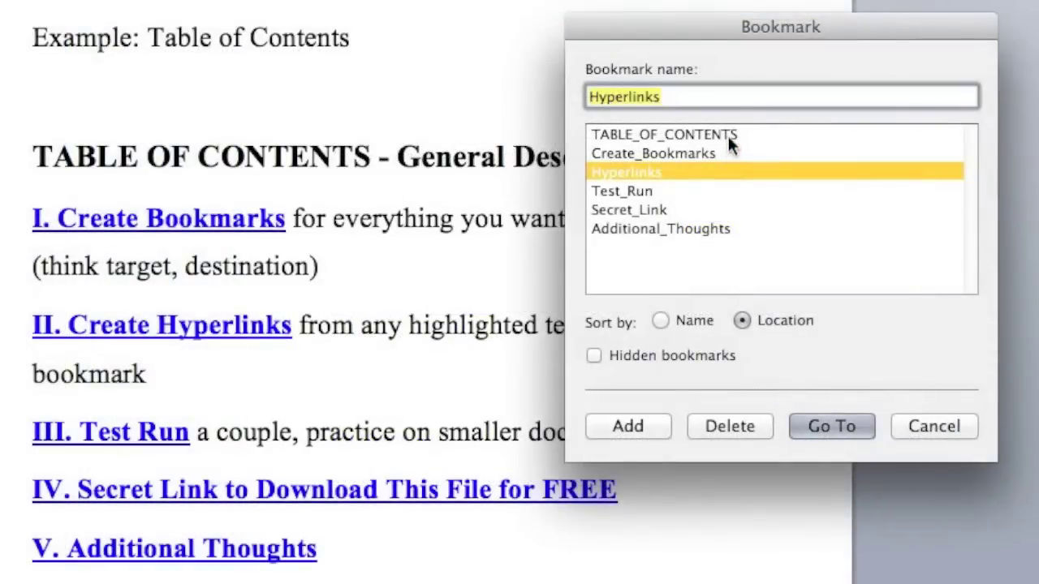
click(728, 138)
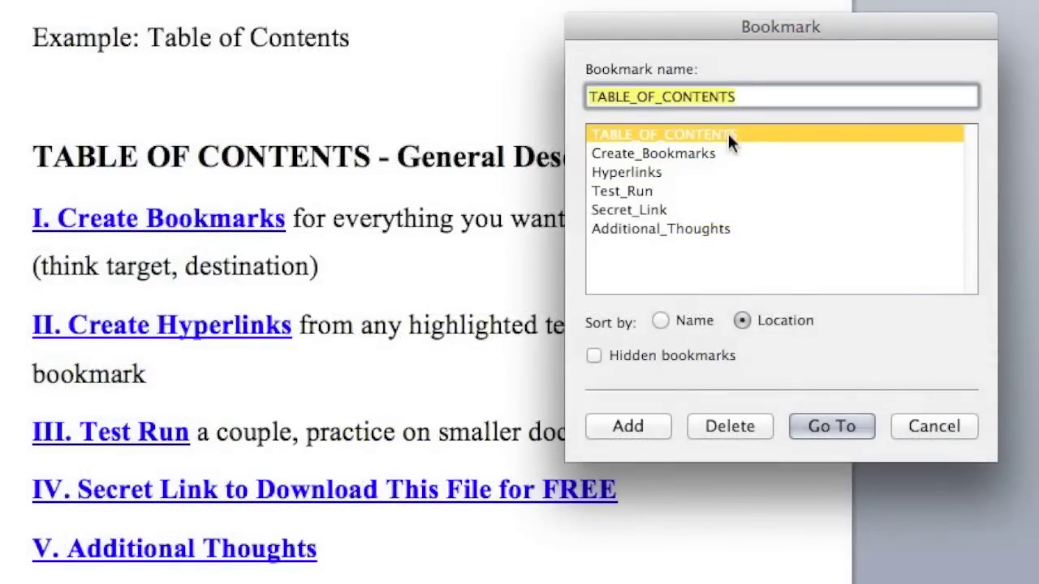
click(925, 426)
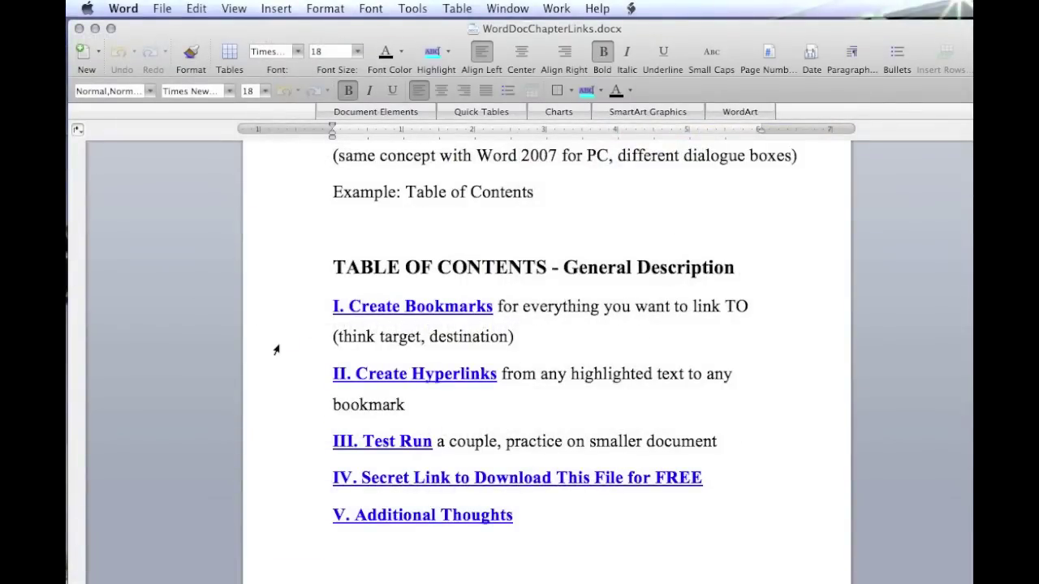
Step: Hyperlink the "I. Create Bookmarks" heading on page 2 back to the table of contents with the link #TABLE_OF_CONTENTS
scroll(276, 349, down, 10)
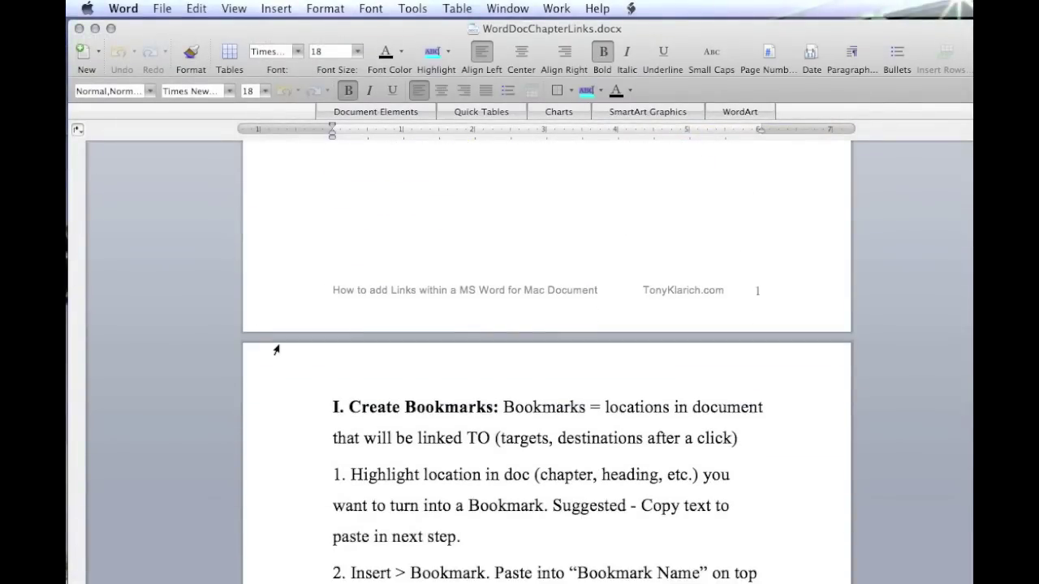
scroll(276, 349, down, 1)
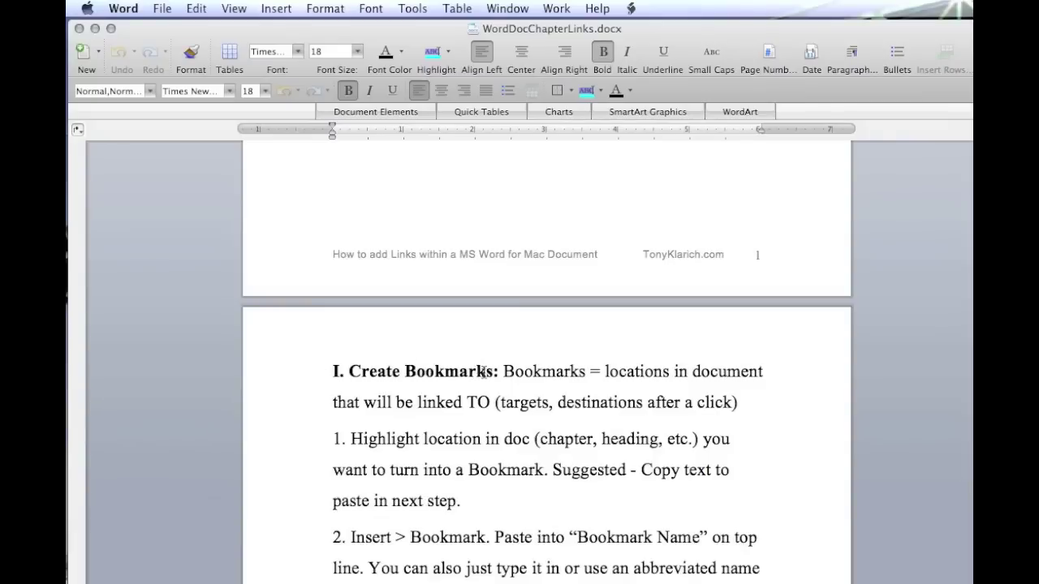
drag(495, 372, 285, 372)
right_click(419, 379)
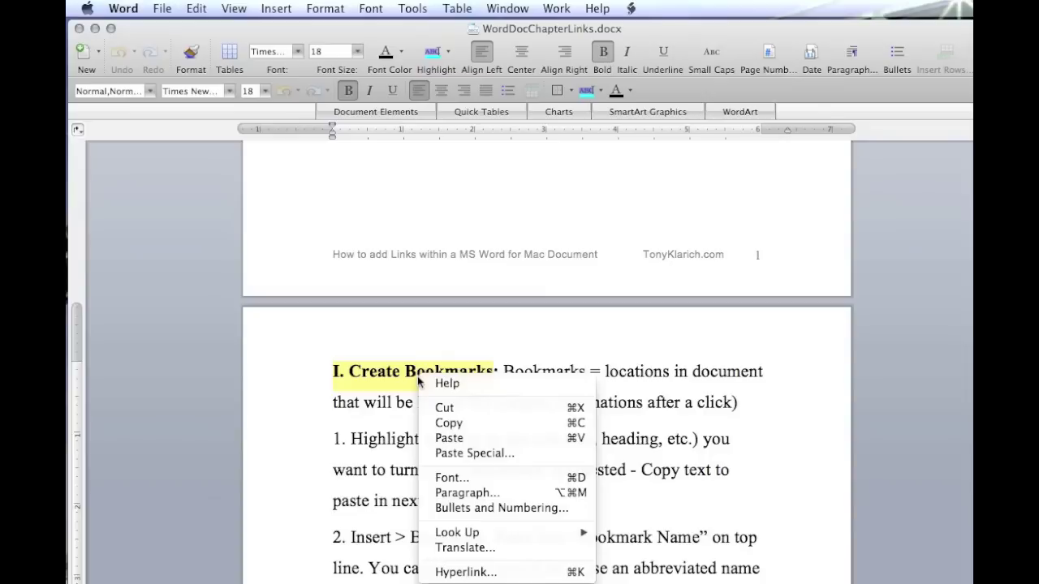
click(493, 573)
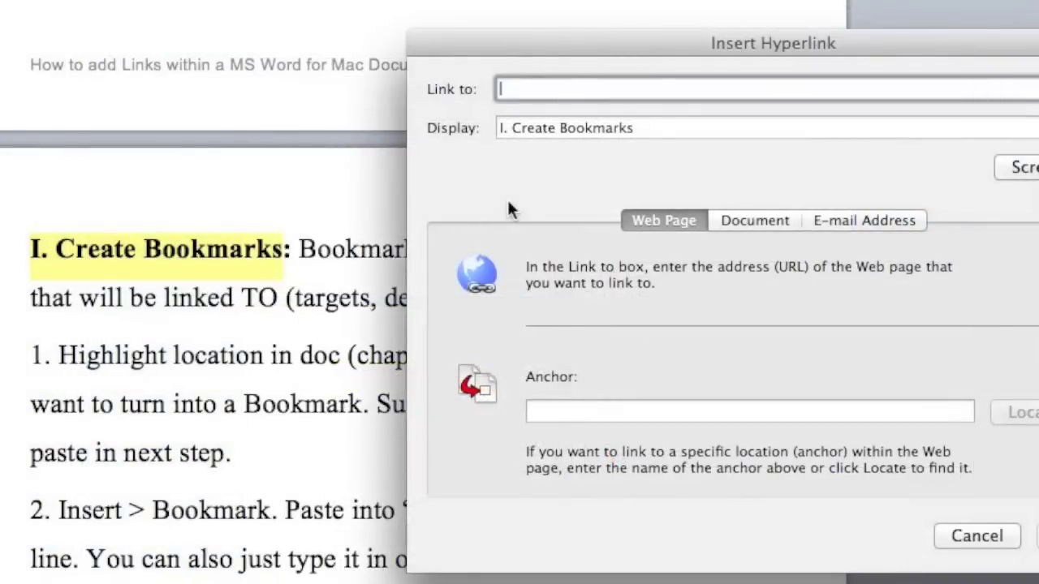
text(#TABLE_OF_CONTENTS)
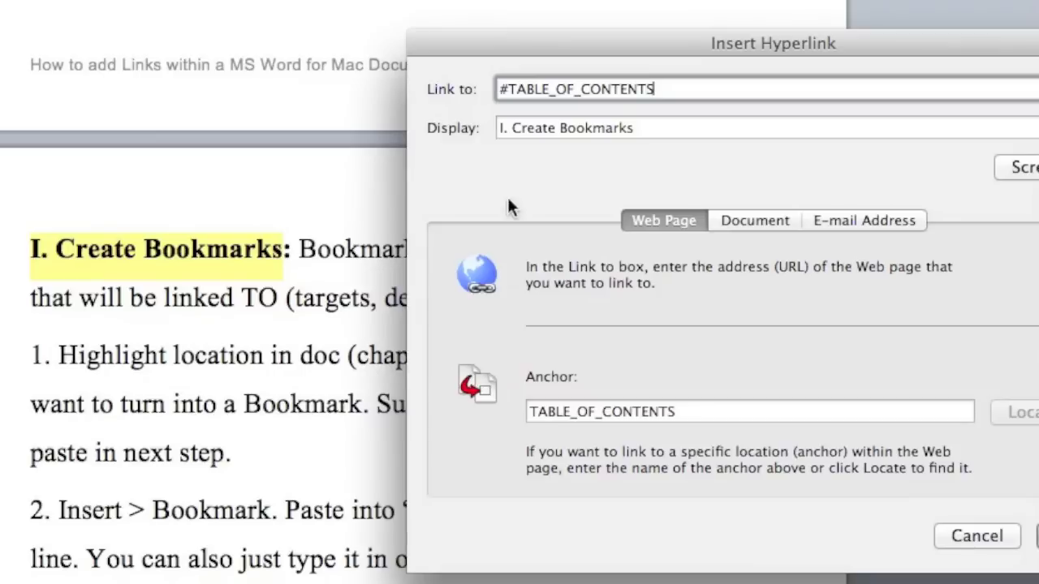
drag(951, 31, 855, 31)
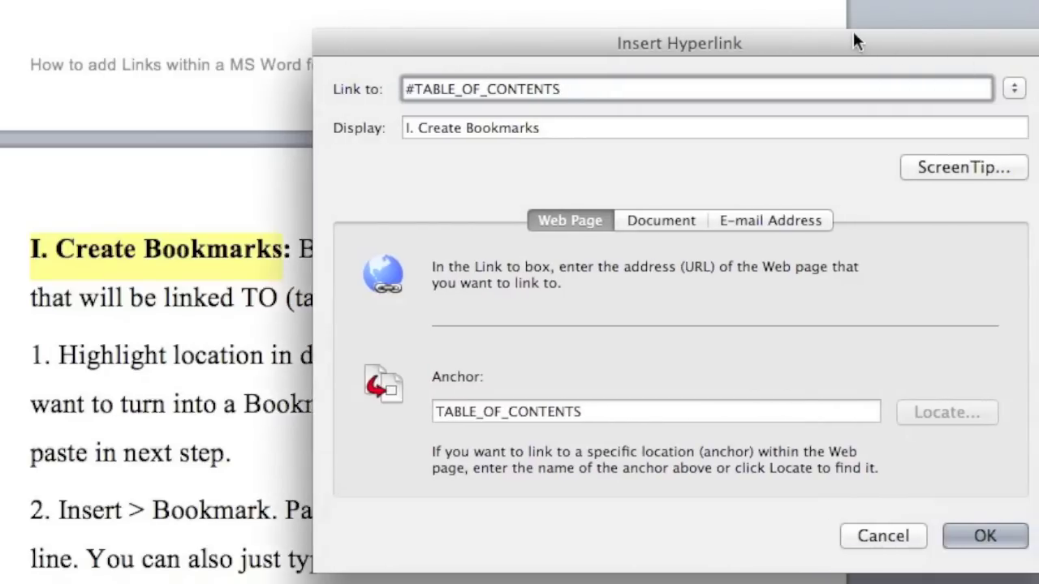
click(984, 532)
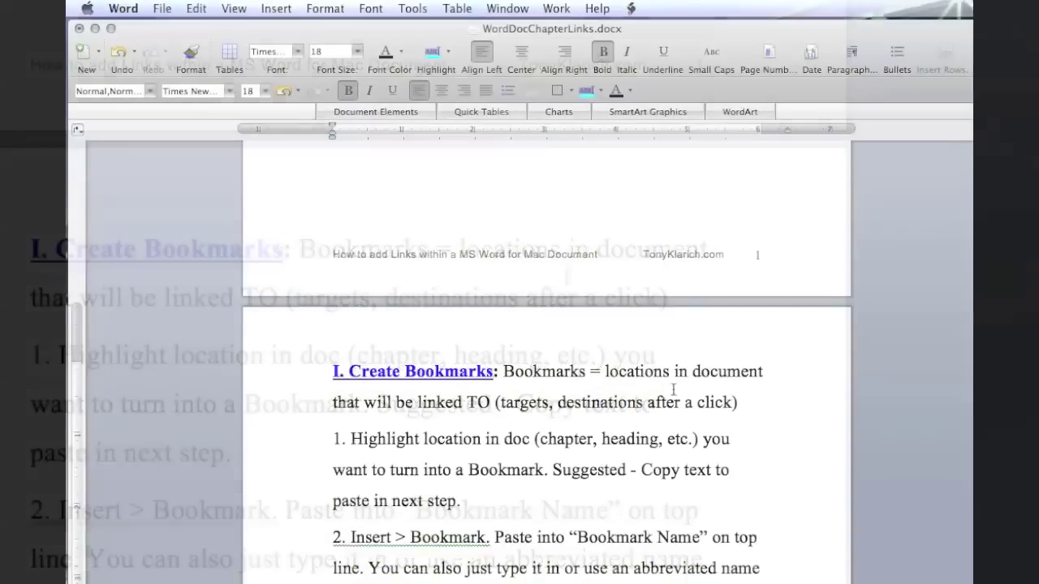
scroll(670, 392, down, 5)
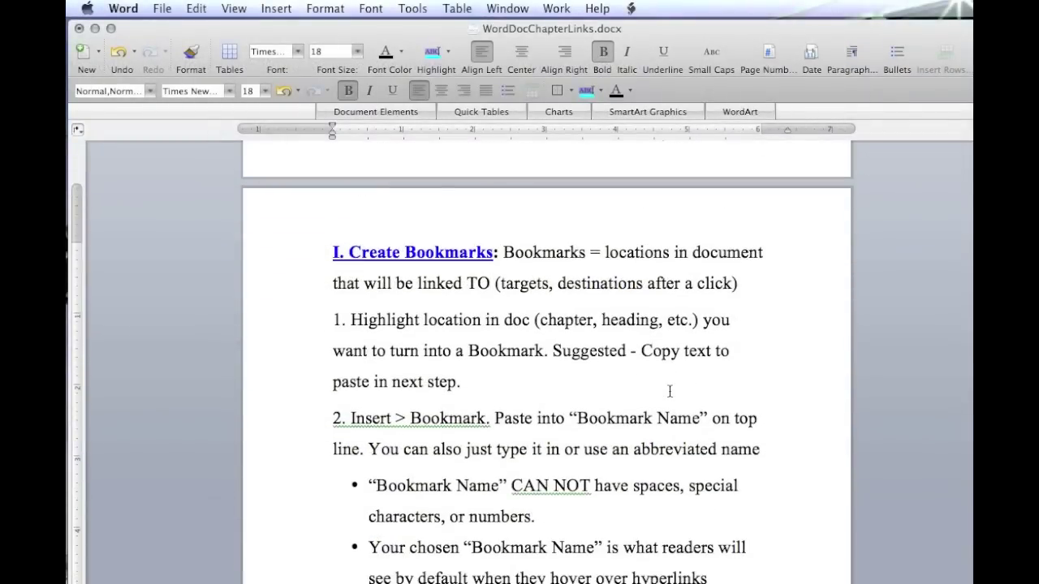
Step: Follow the "I. Create Bookmarks" heading's link on page 2 back to the table of contents to test it
scroll(669, 391, up, 3)
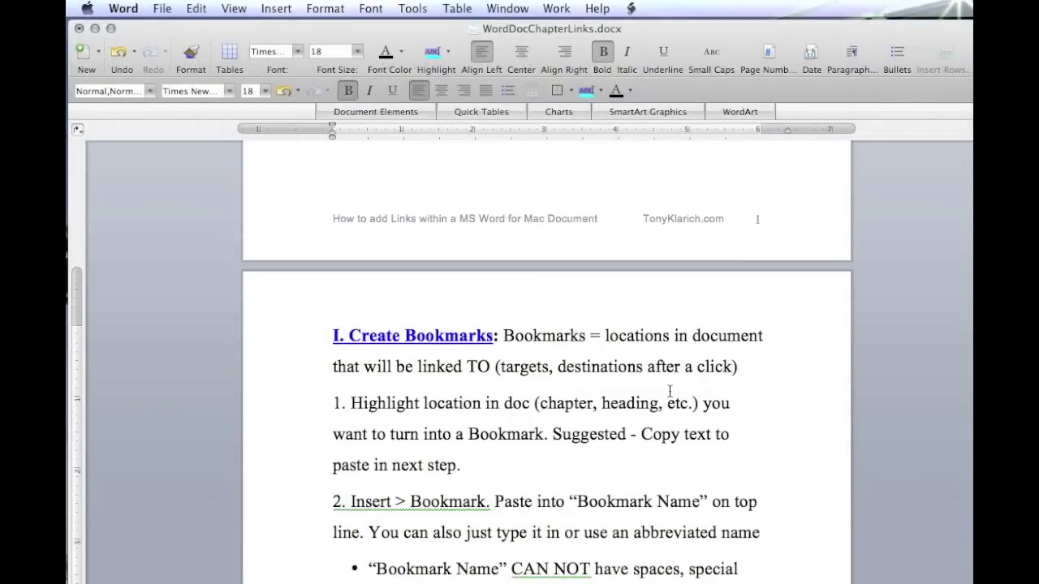
mouse_move(426, 347)
click(426, 347)
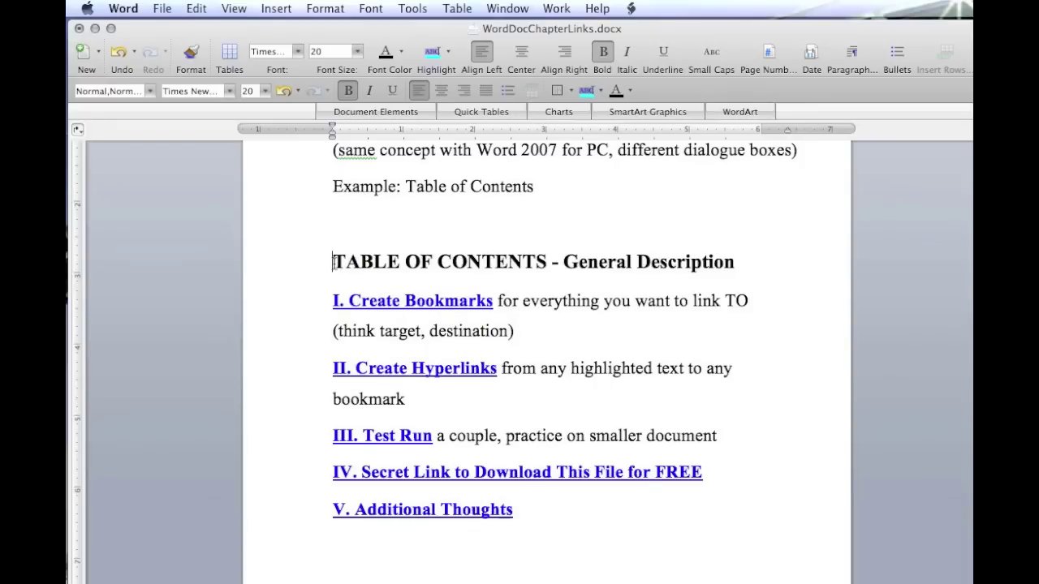
Step: Go to the "II. Create Hyperlinks" chapter and hyperlink its heading back to the table of contents with the link #TABLE_OF_CONTENTS
click(404, 372)
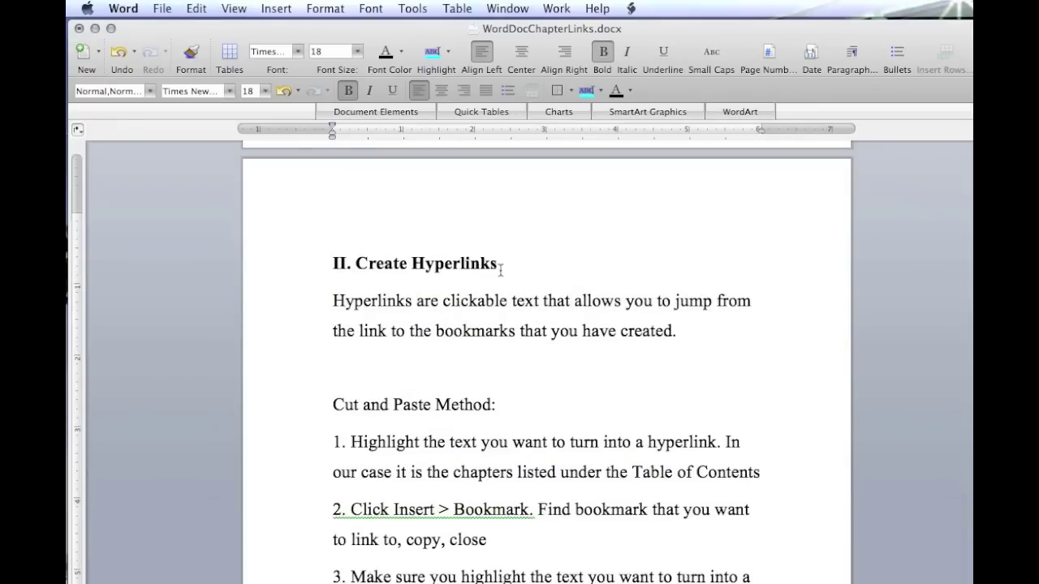
drag(501, 268, 315, 267)
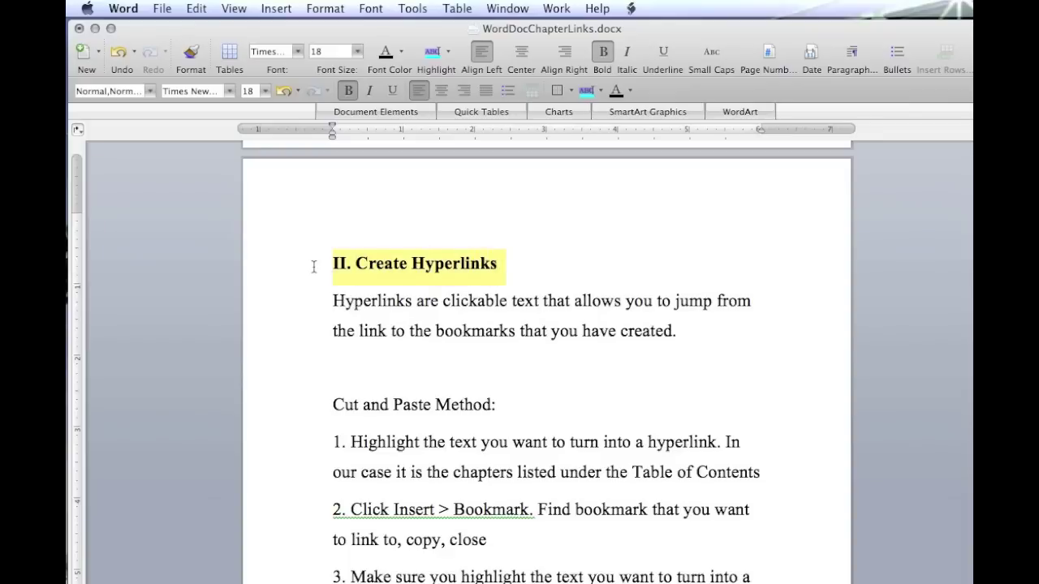
right_click(421, 277)
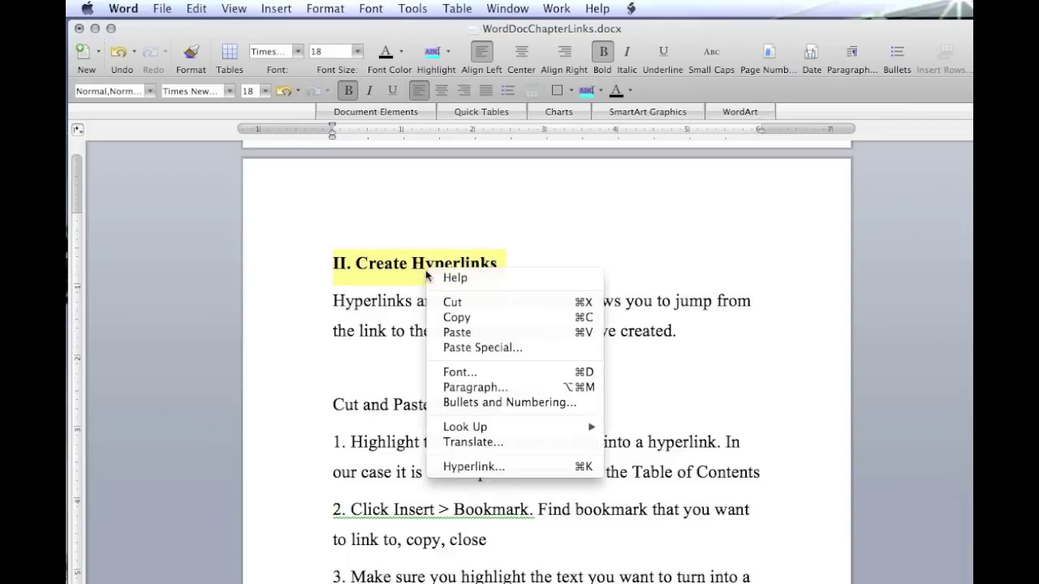
click(475, 468)
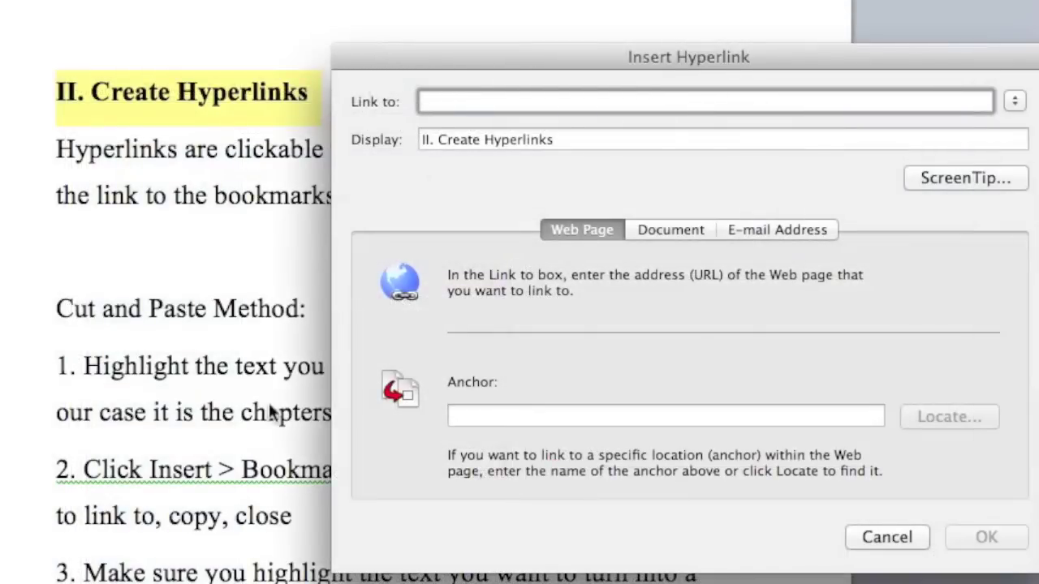
text(#)
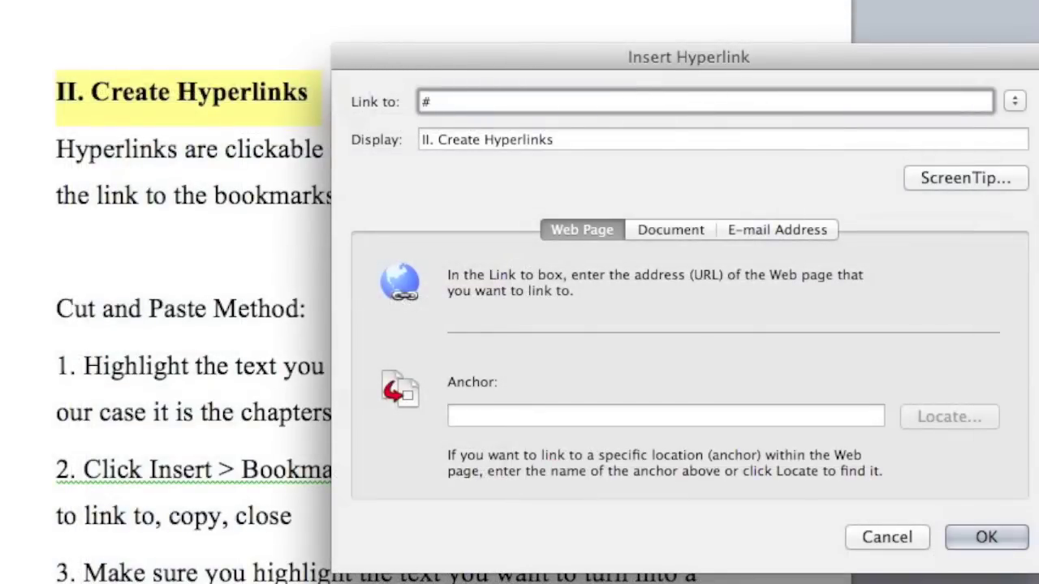
text(TABLE_OF_CONTENTS)
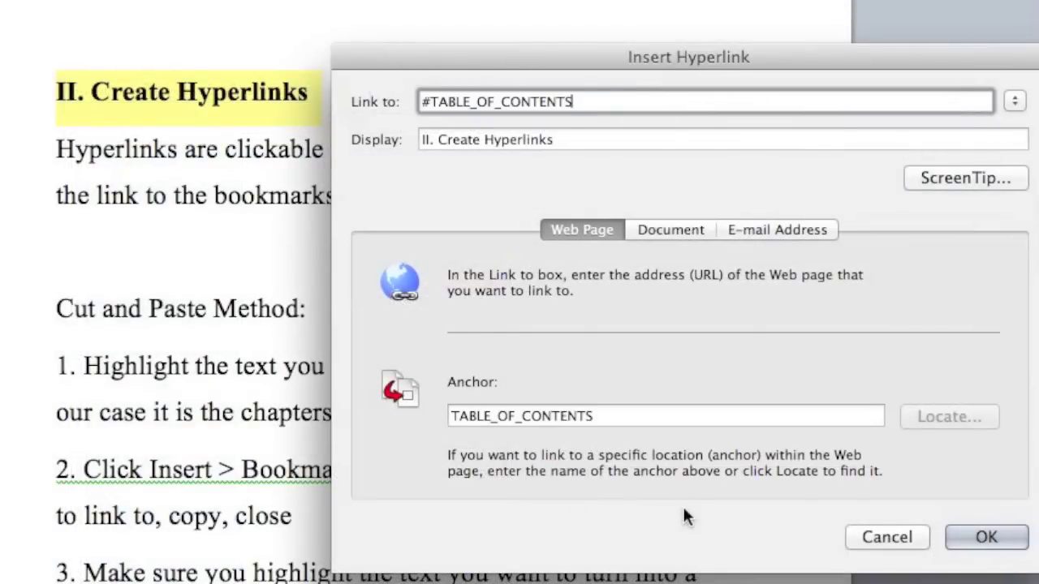
click(986, 537)
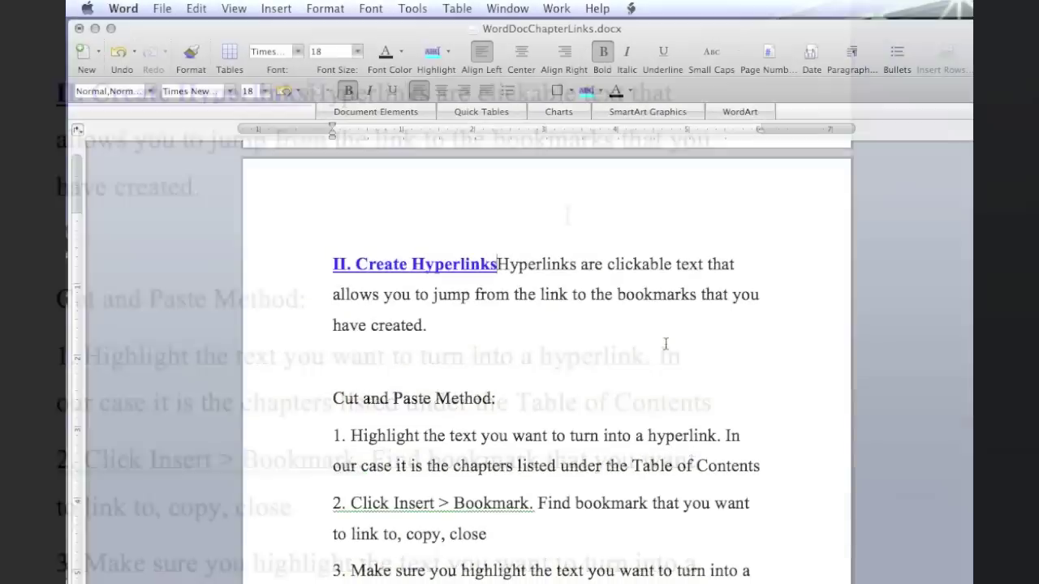
Step: Restore the paragraph break after the "II. Create Hyperlinks" heading and follow the heading's link to test it
key(Return)
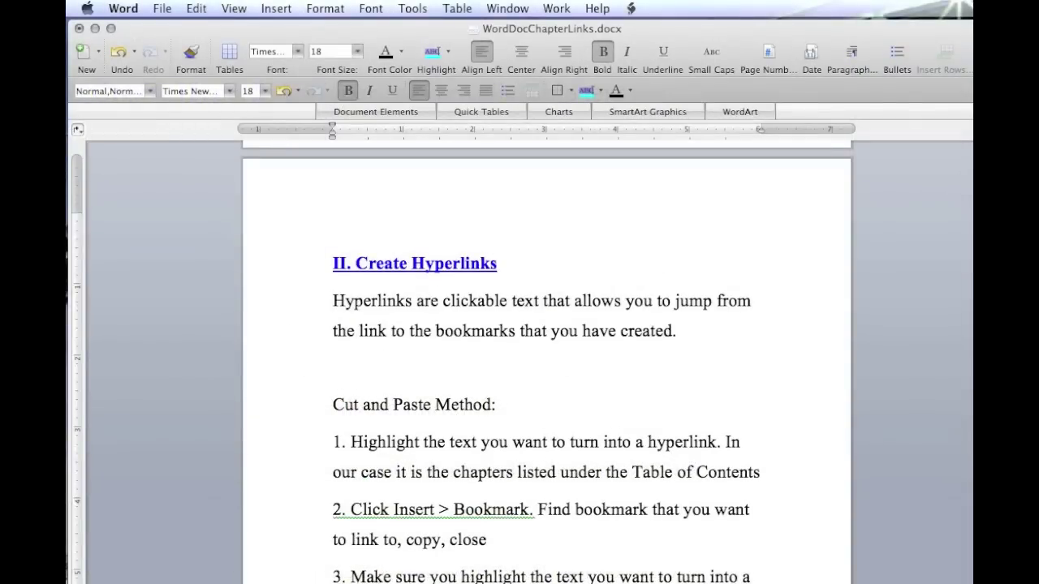
click(461, 273)
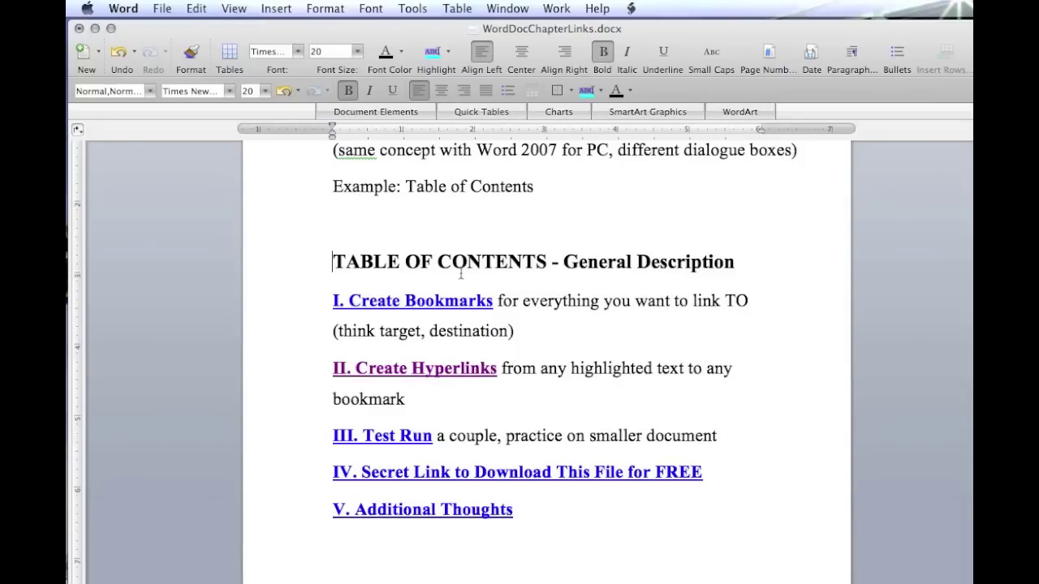